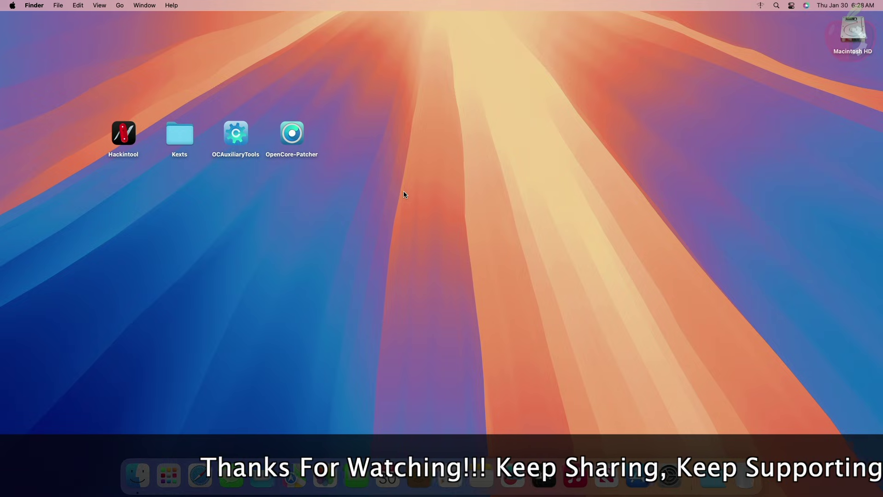
Review the downloaded kexts and the Hackintool, OCAuxiliaryTools and OpenCore-Patcher apps on the desktop
{"action": "left_click", "coordinate": [119, 135]}
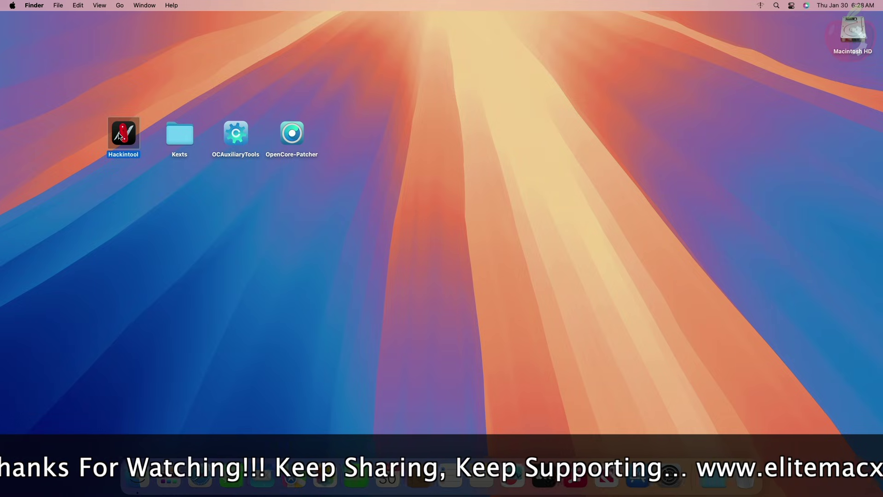
{"action": "double_click", "coordinate": [180, 134]}
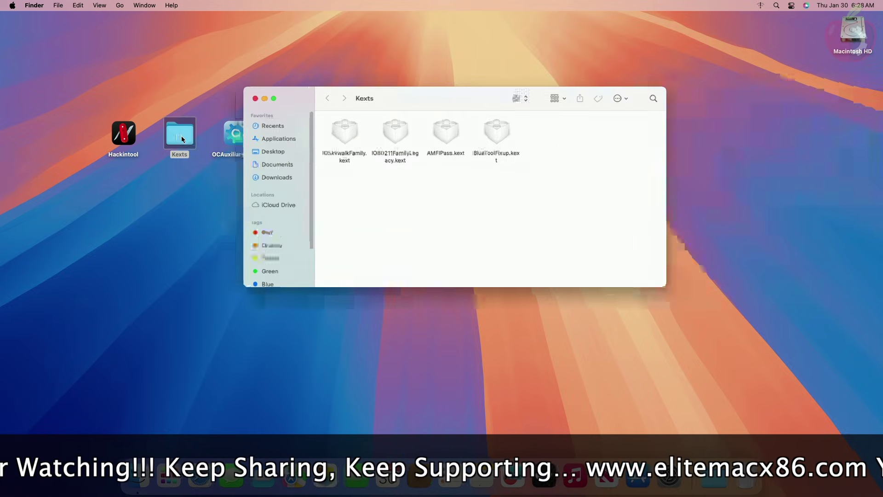
{"action": "left_click_drag", "start_coordinate": [339, 175], "coordinate": [447, 137]}
{"action": "left_click", "coordinate": [498, 132]}
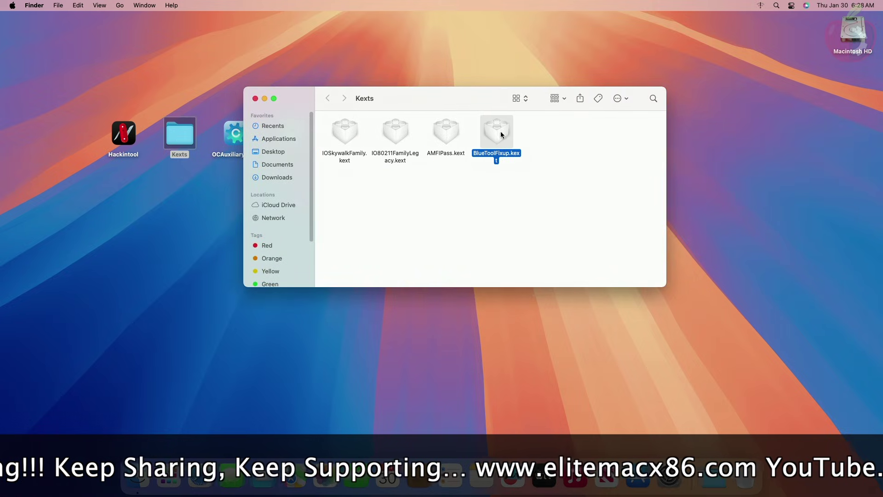
{"action": "left_click", "coordinate": [255, 99]}
{"action": "left_click", "coordinate": [238, 138]}
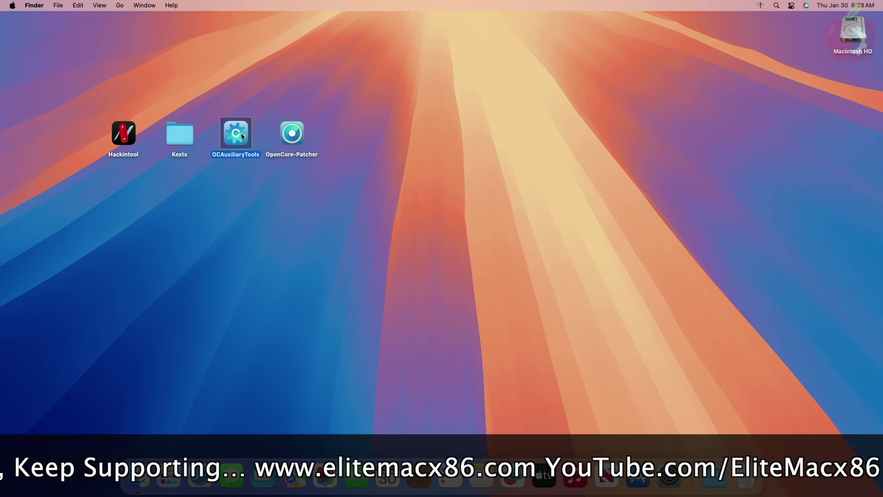
{"action": "left_click", "coordinate": [294, 138]}
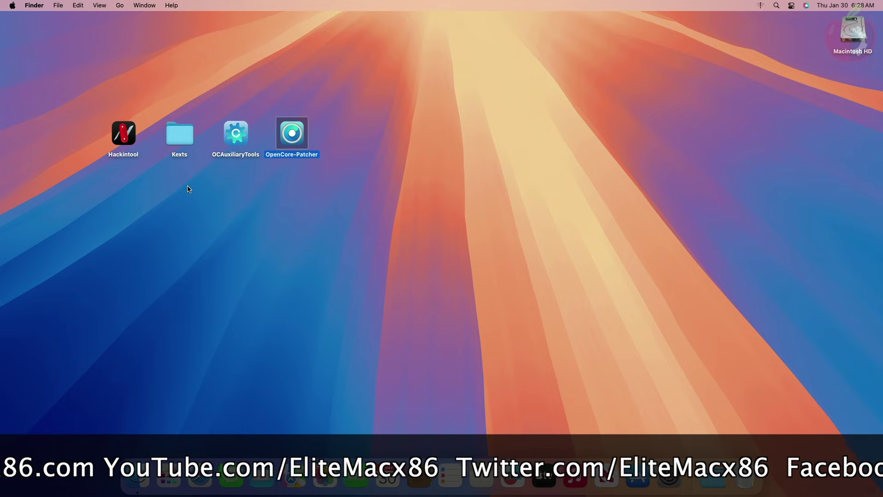
In Hackintool's PCIe list, identify the Broadcom 04:00.0 network controller
{"action": "double_click", "coordinate": [123, 143]}
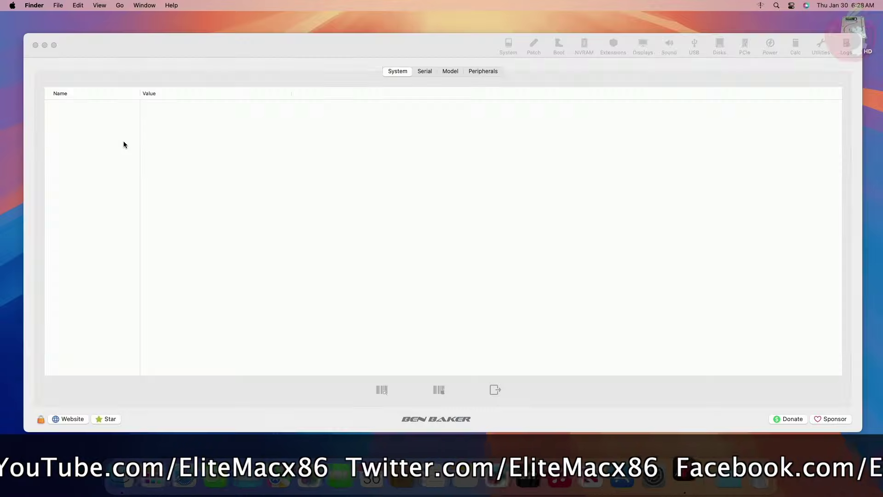
{"action": "left_click", "coordinate": [271, 61]}
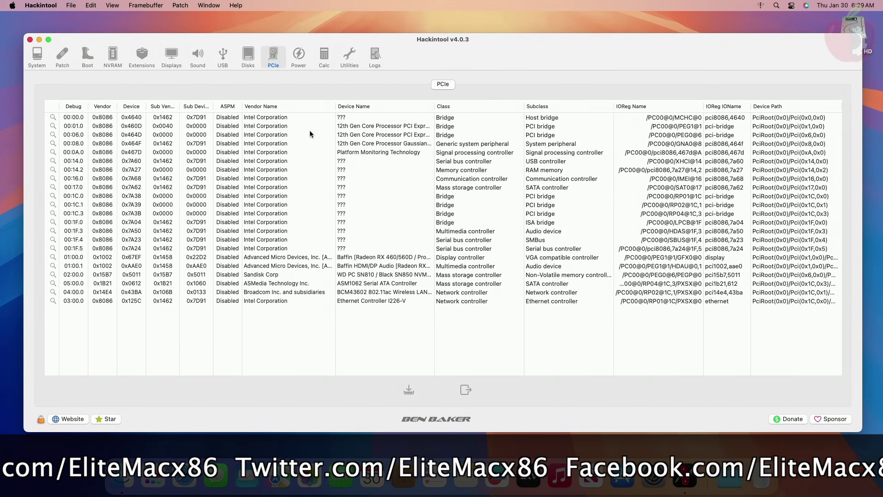
{"action": "left_click", "coordinate": [348, 292]}
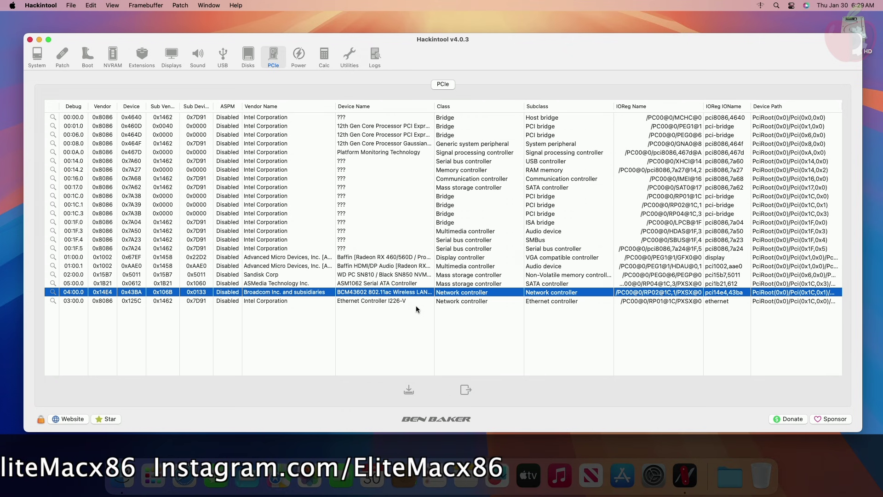
{"action": "key", "text": "super+q"}
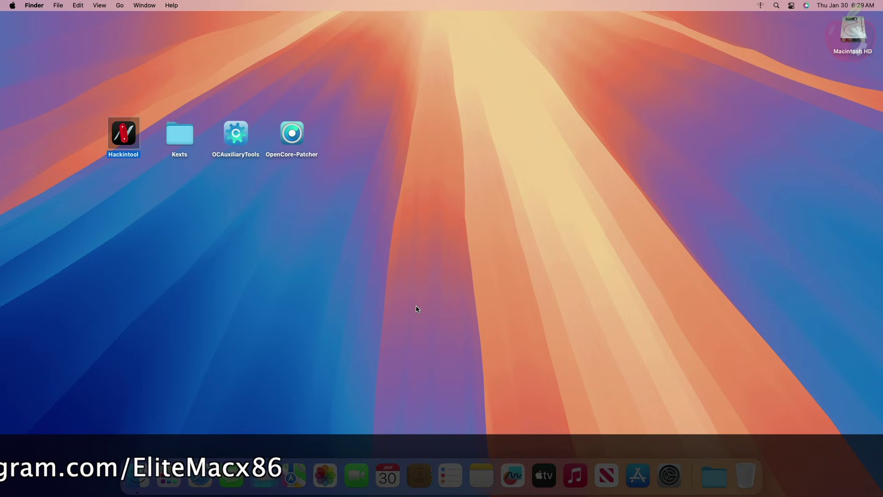
In System Information, show Bluetooth has a NULL address, v0 c0 firmware and is Off
{"action": "key", "text": "super+space"}
{"action": "type", "text": "system information"}
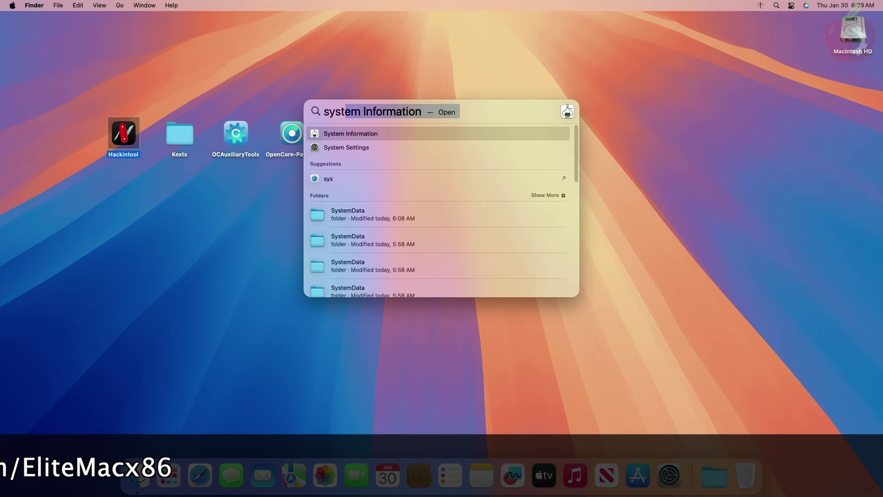
{"action": "key", "text": "Return"}
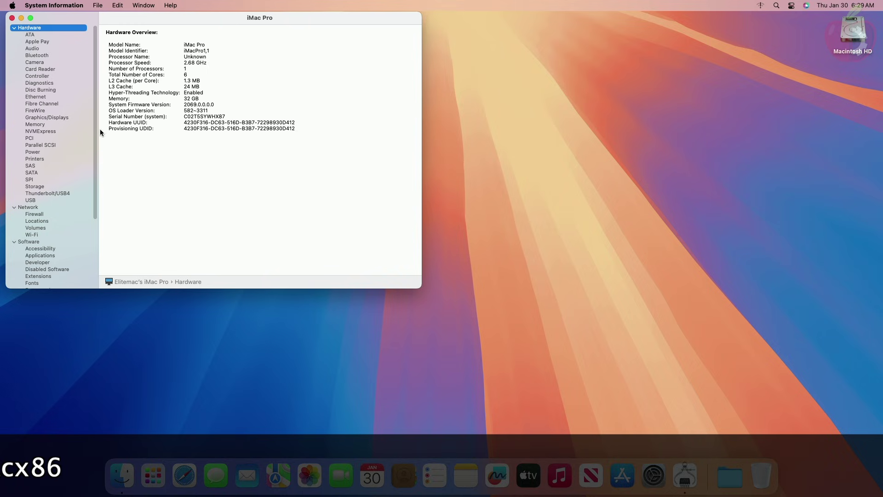
{"action": "left_click", "coordinate": [55, 55]}
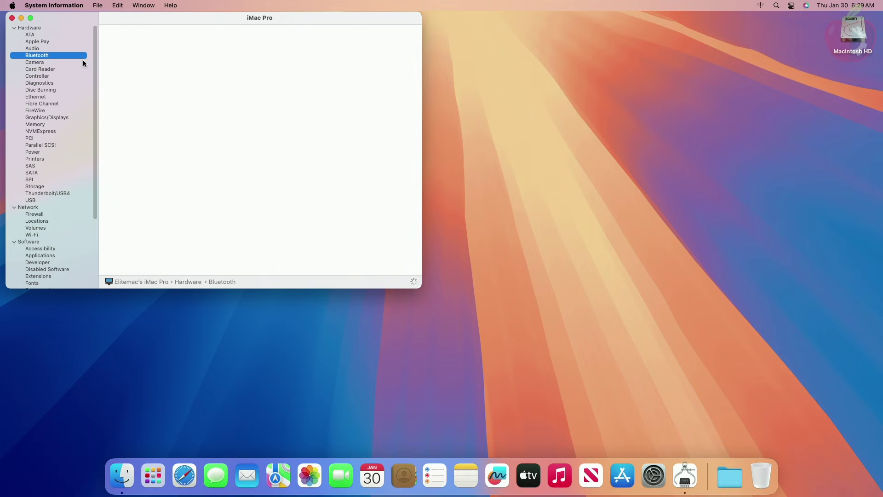
{"action": "left_click", "coordinate": [174, 37]}
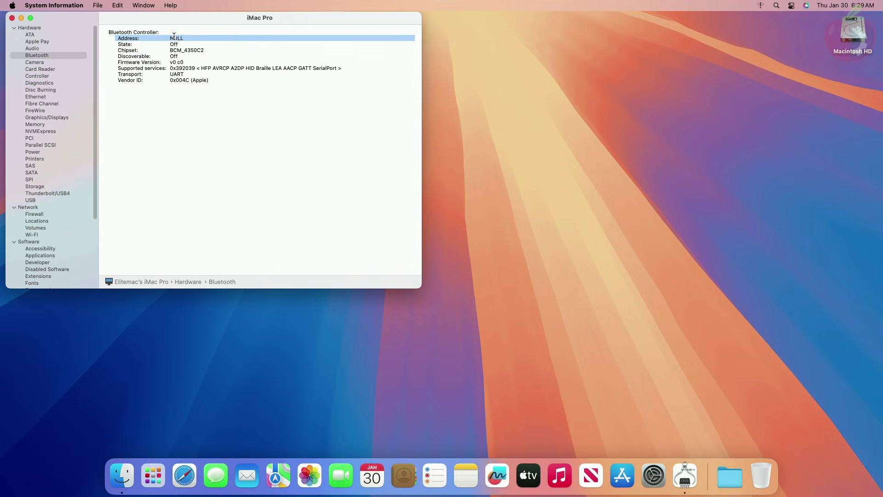
{"action": "left_click", "coordinate": [177, 62]}
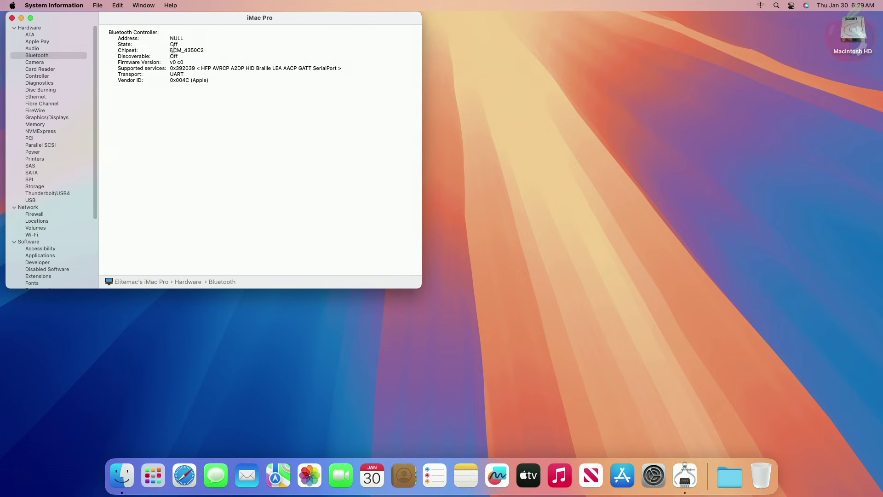
{"action": "left_click", "coordinate": [178, 44]}
Check the Bluetooth USB Host Controller in the USB tree and the Wi-Fi information
{"action": "left_click", "coordinate": [32, 201]}
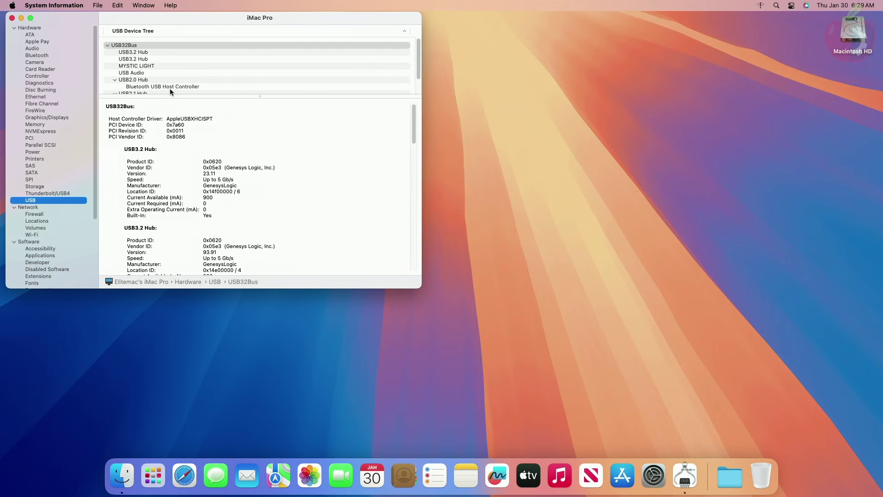
{"action": "left_click", "coordinate": [177, 87]}
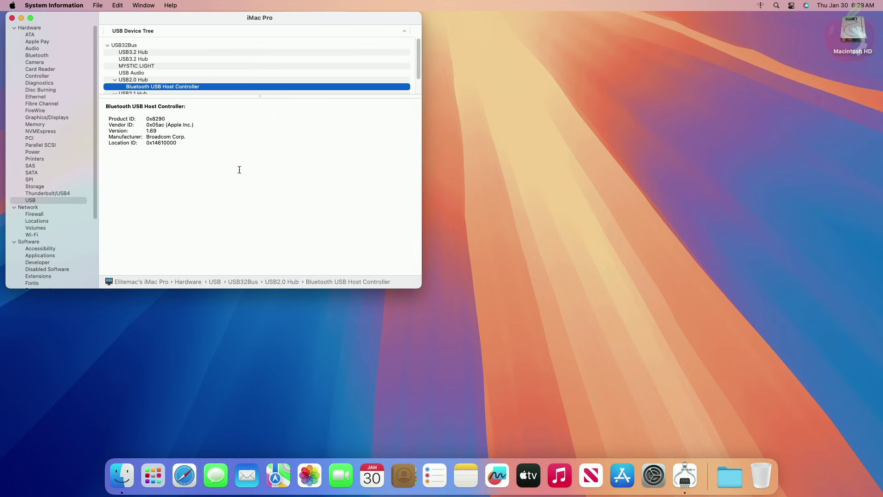
{"action": "left_click", "coordinate": [63, 234]}
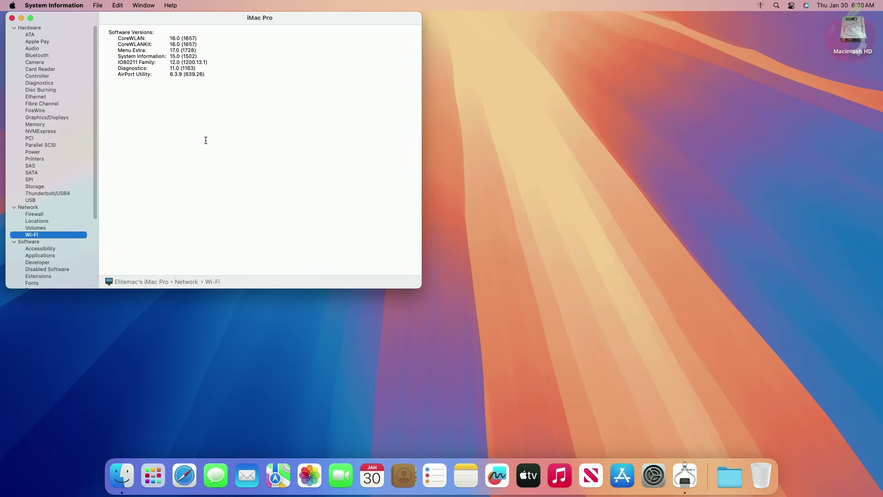
{"action": "key", "text": "super+q"}
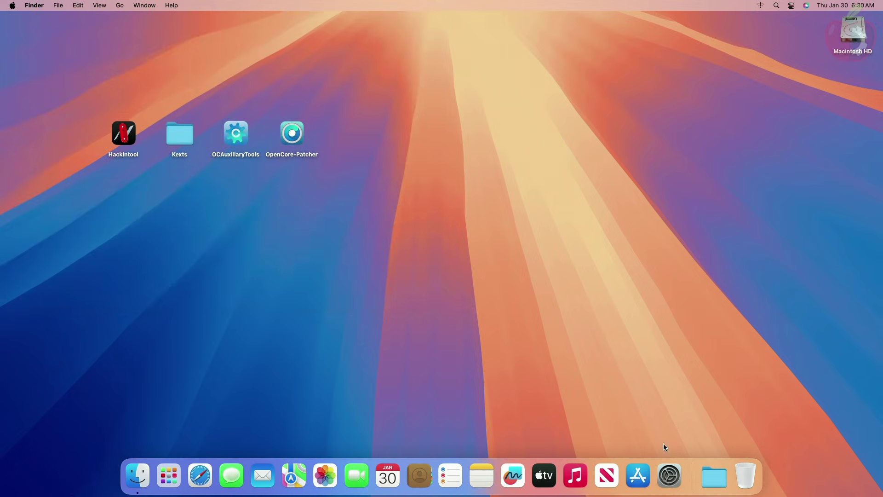
Try turning Wi-Fi and Bluetooth on in System Settings
{"action": "left_click", "coordinate": [681, 480]}
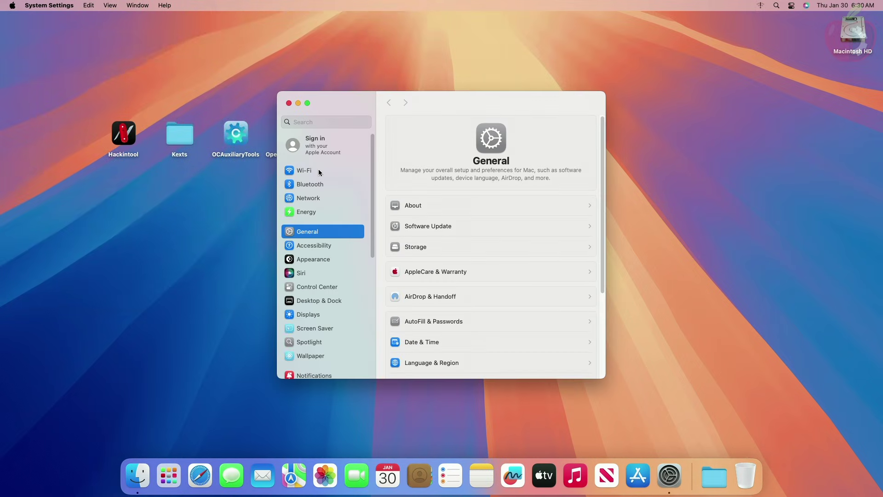
{"action": "left_click", "coordinate": [321, 171]}
{"action": "left_click", "coordinate": [583, 124]}
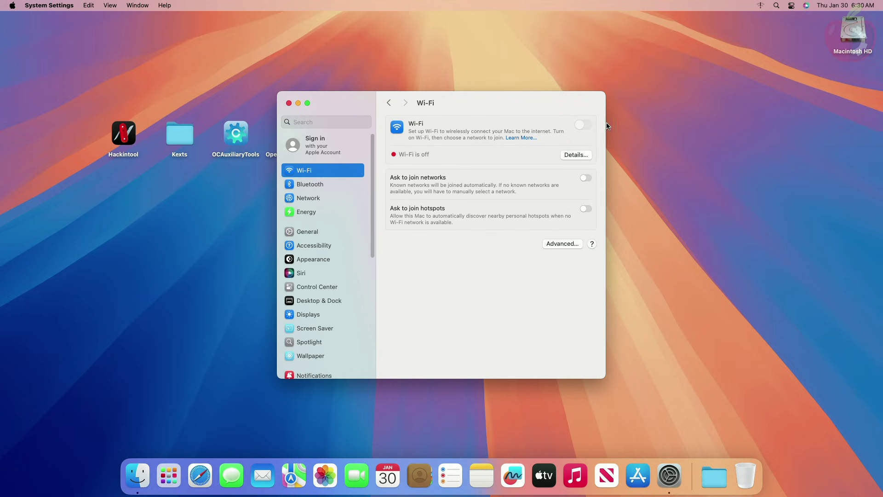
{"action": "left_click", "coordinate": [336, 186]}
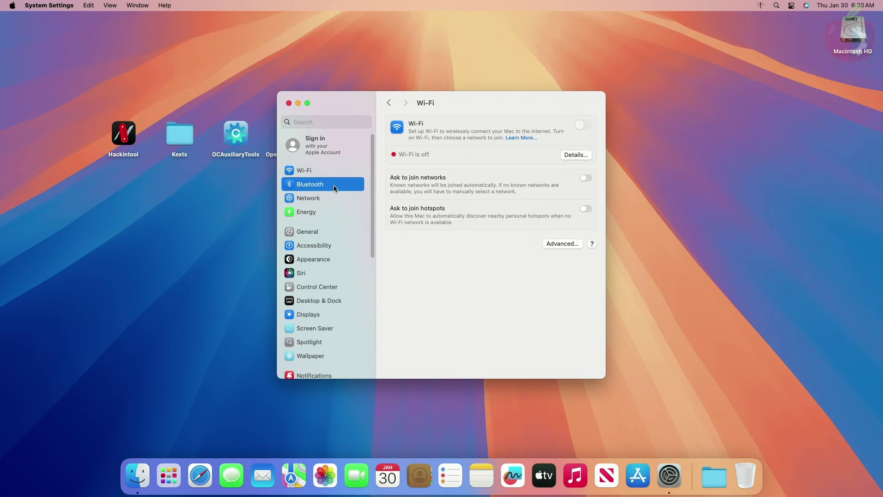
{"action": "left_click", "coordinate": [580, 128]}
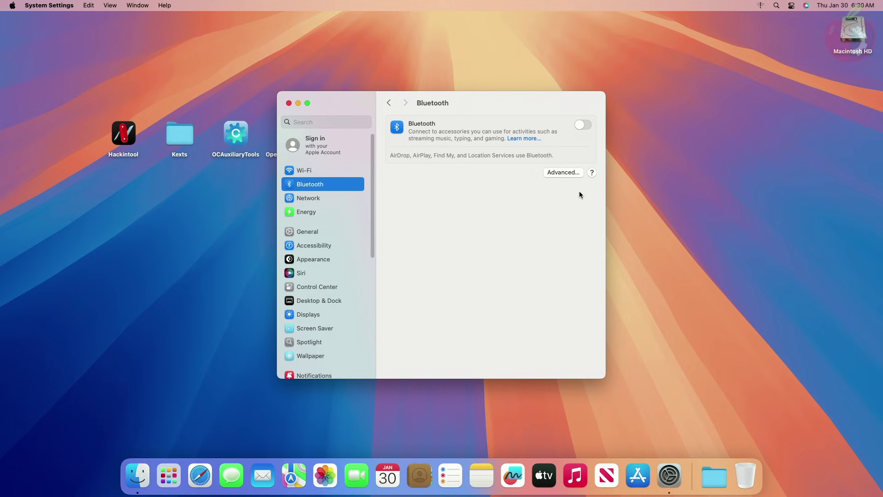
{"action": "key", "text": "super+w"}
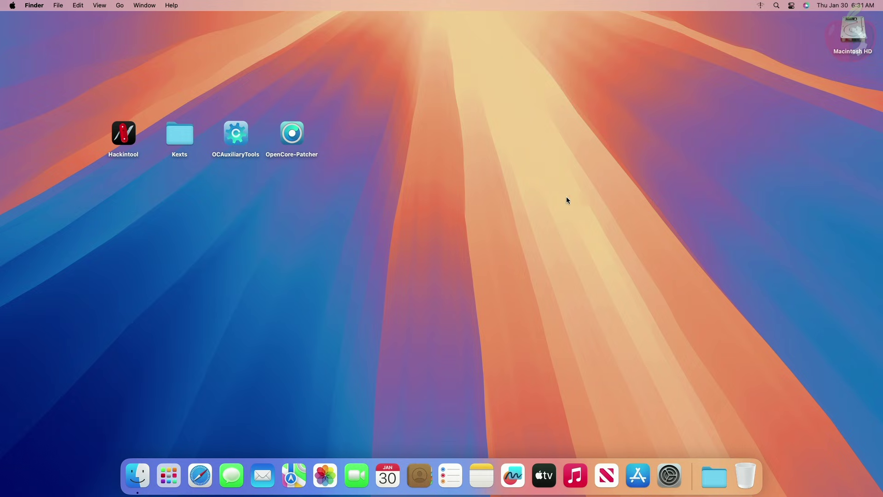
Mount the EFI partition with OCAuxiliaryTools' Mount ESP, entering the admin password
{"action": "double_click", "coordinate": [240, 134]}
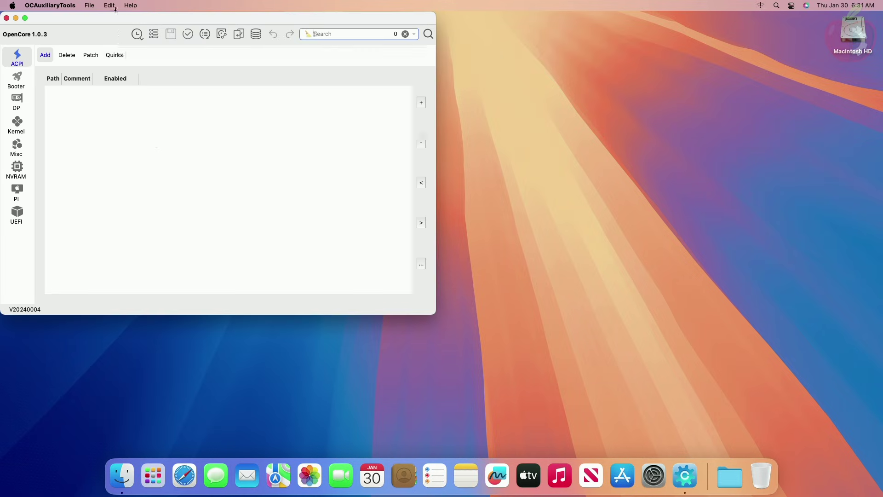
{"action": "left_click", "coordinate": [109, 5]}
{"action": "left_click", "coordinate": [125, 110]}
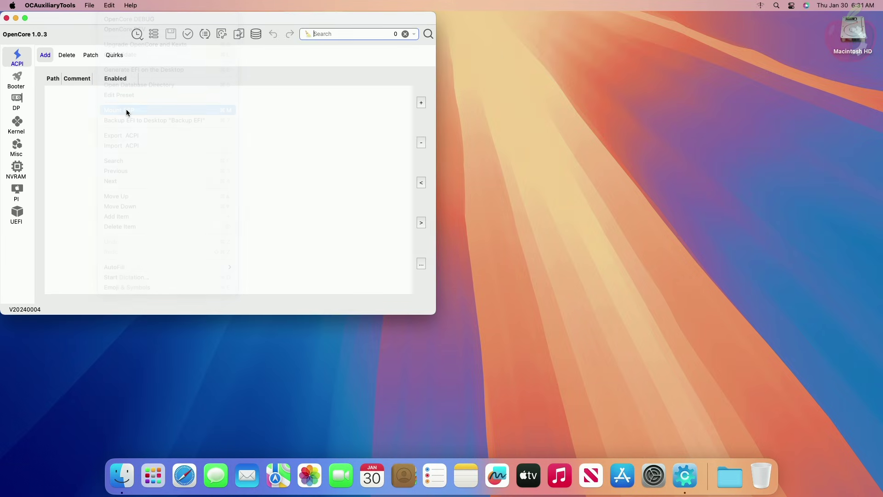
{"action": "left_click", "coordinate": [259, 198]}
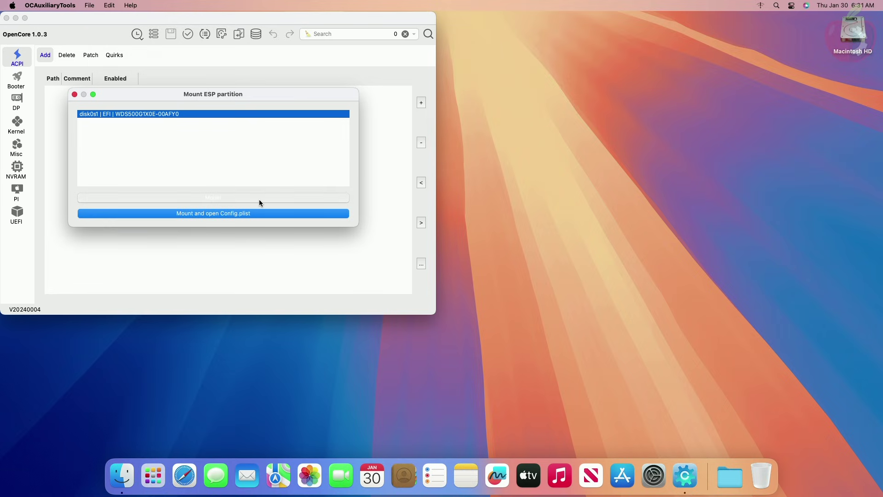
{"action": "type", "text": "•••••"}
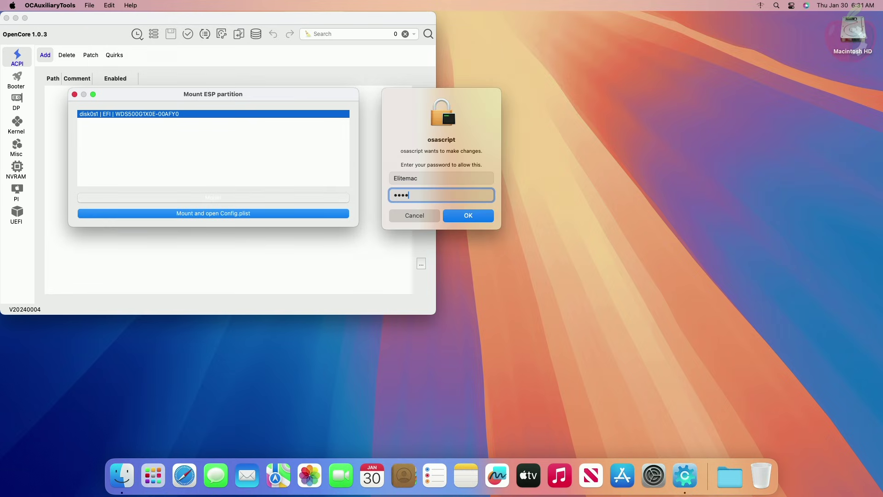
{"action": "key", "text": "Return"}
{"action": "left_click", "coordinate": [189, 191]}
{"action": "key", "text": "super+q"}
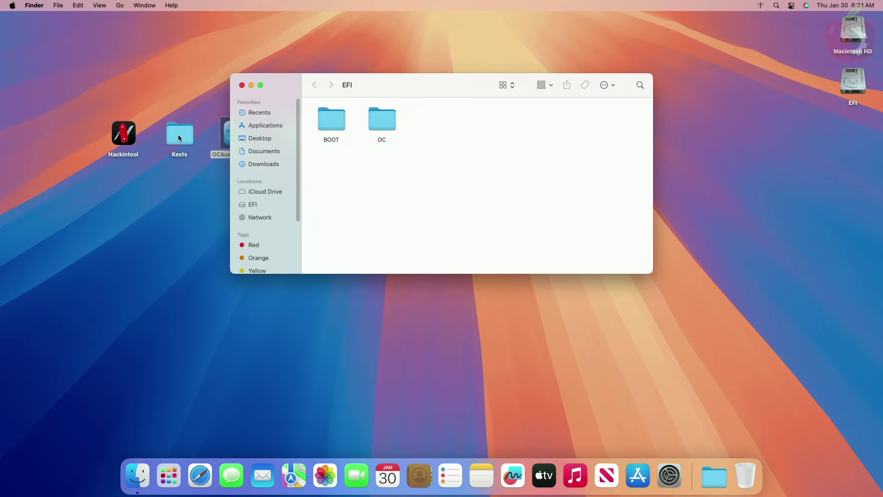
Copy all four kexts from the desktop Kexts folder
{"action": "double_click", "coordinate": [179, 134]}
{"action": "key", "text": "super+a"}
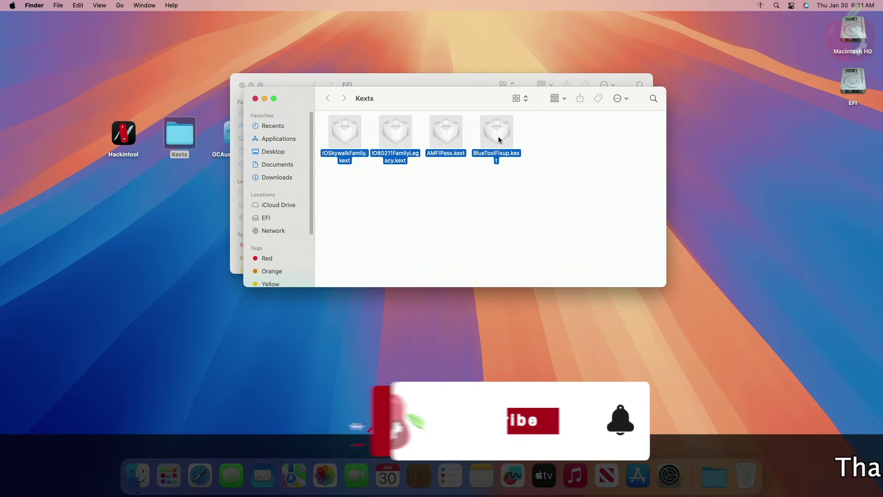
{"action": "key", "text": "super+c"}
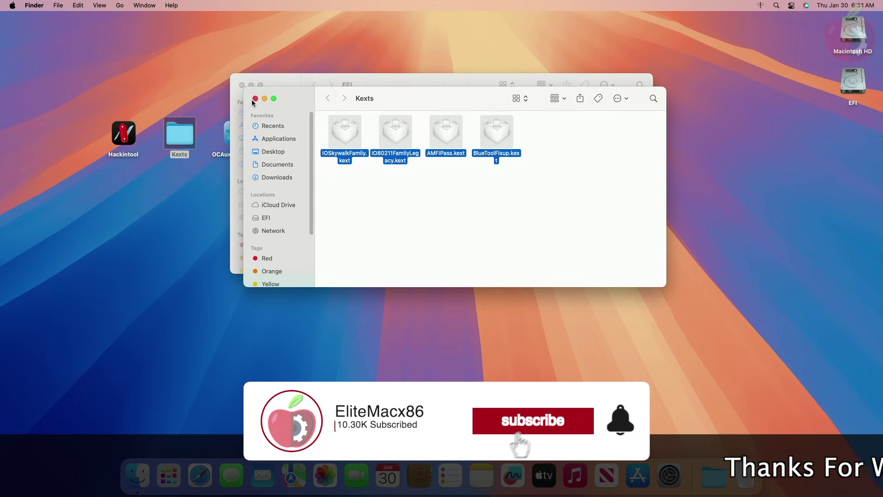
{"action": "key", "text": "super+w"}
Paste the kexts into EFI/OC/Kexts and open Config.plist from the OC folder
{"action": "double_click", "coordinate": [381, 121]}
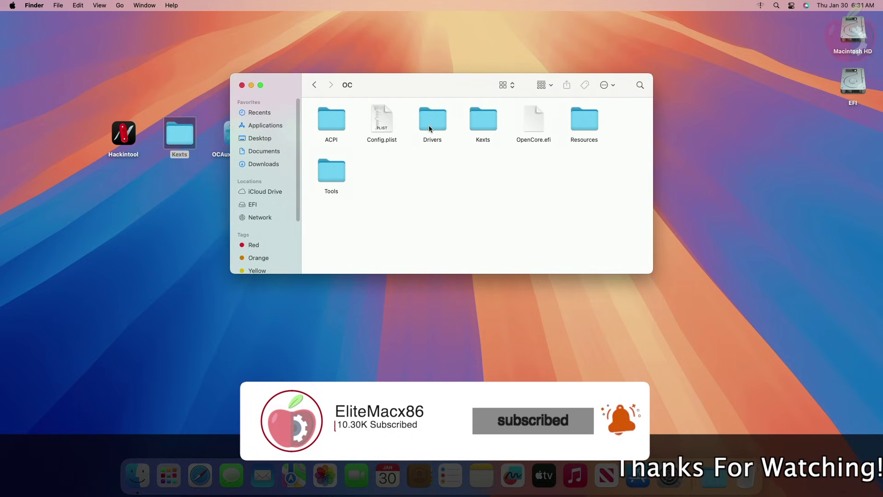
{"action": "double_click", "coordinate": [486, 129]}
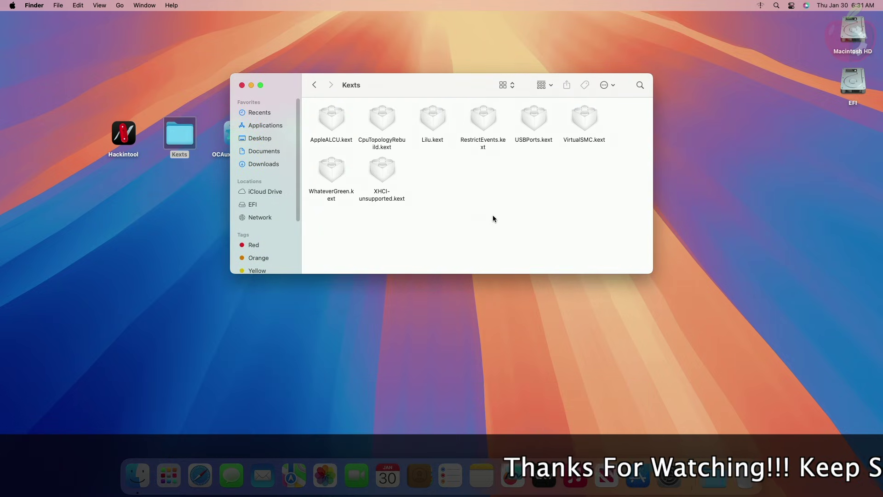
{"action": "key", "text": "super+v"}
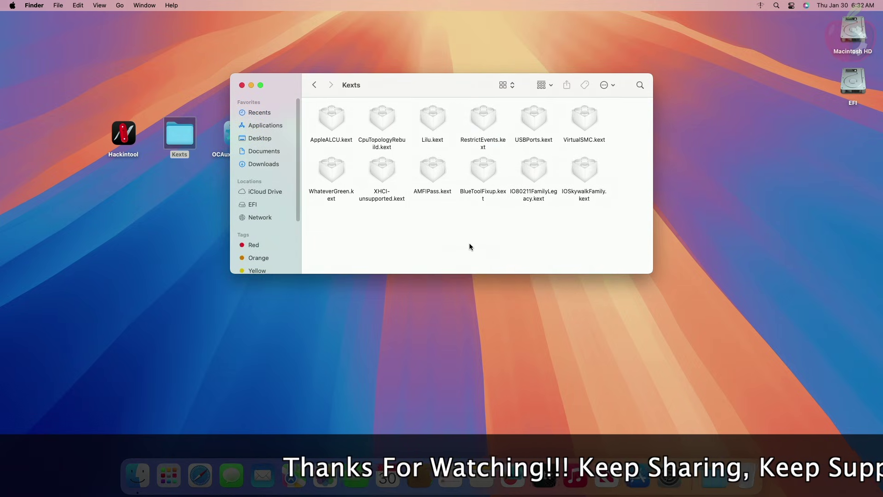
{"action": "left_click", "coordinate": [315, 85]}
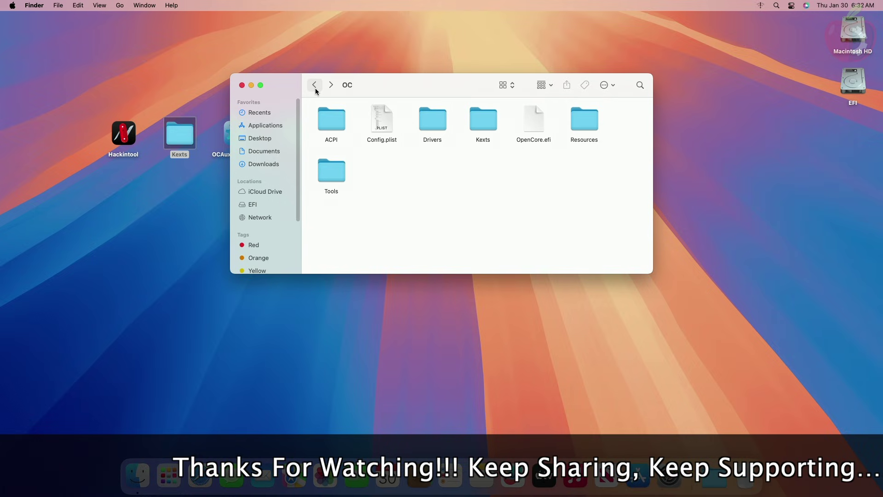
{"action": "double_click", "coordinate": [382, 124]}
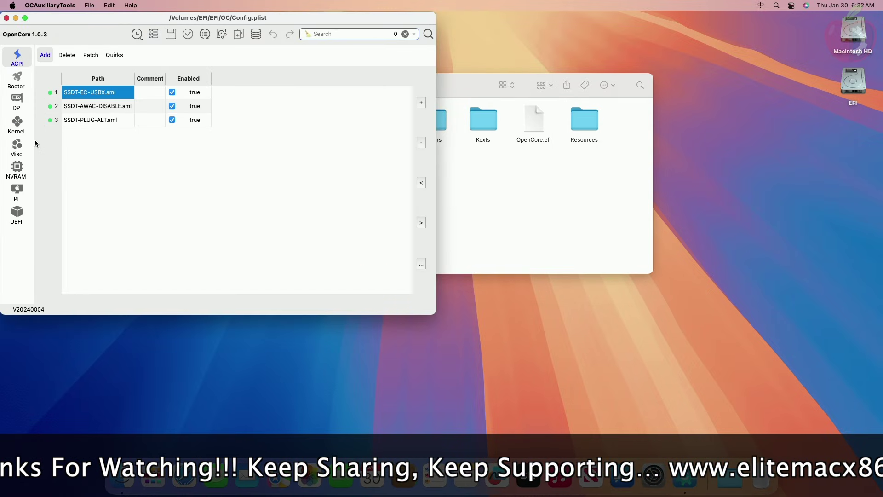
Add AMFIPass, IOSkywalkFamily, IO80211FamilyLegacy (with AirPortBrcmNIC) and BlueToolFixup under Kernel > Add
{"action": "left_click", "coordinate": [17, 130]}
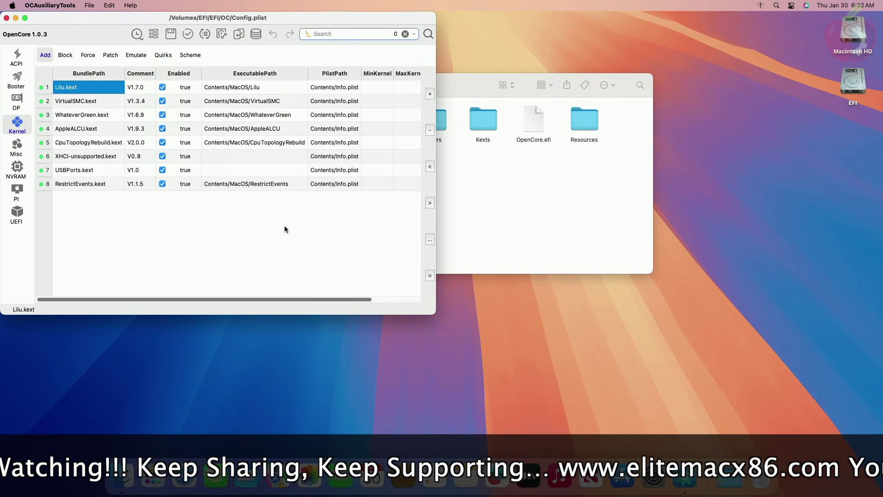
{"action": "left_click", "coordinate": [433, 94]}
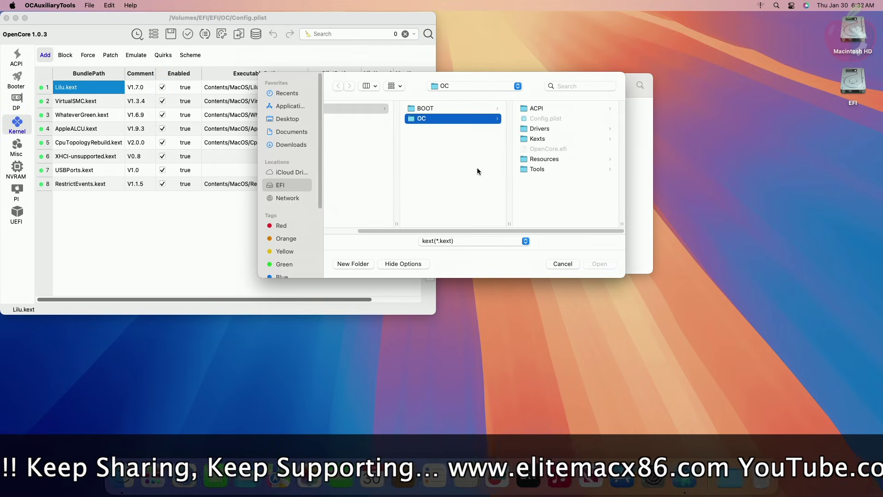
{"action": "left_click", "coordinate": [545, 141]}
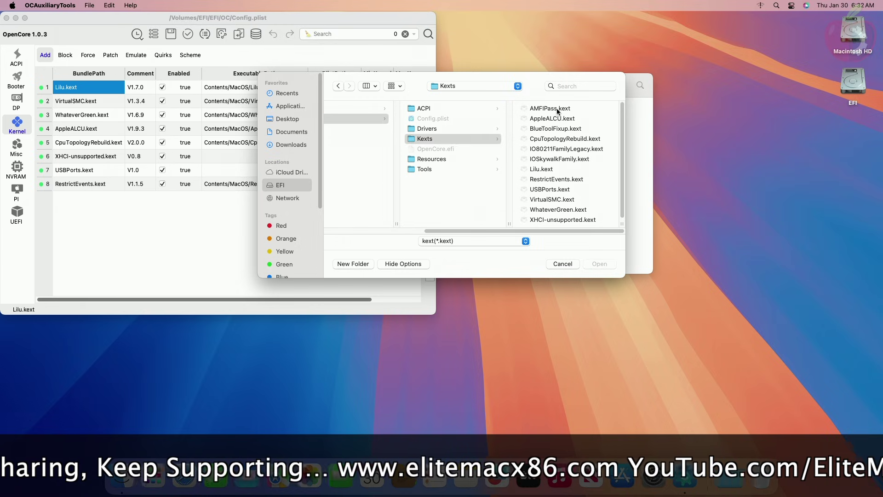
{"action": "double_click", "coordinate": [558, 114]}
{"action": "left_click", "coordinate": [430, 94]}
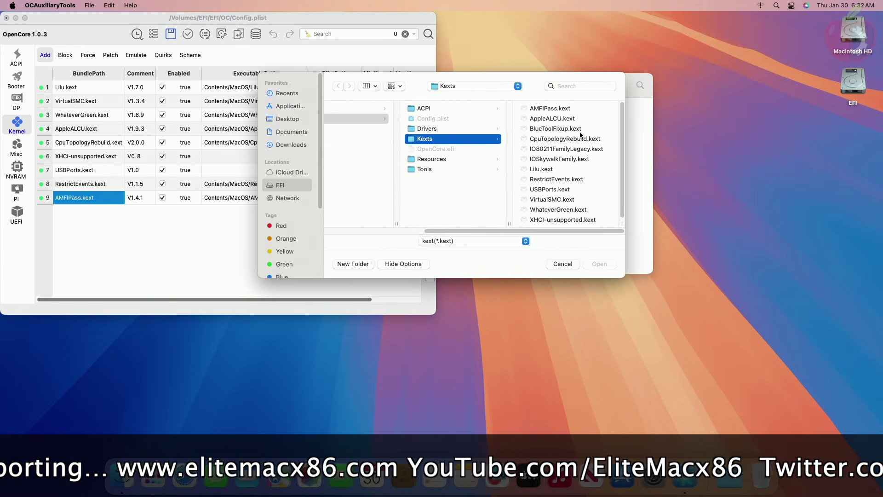
{"action": "double_click", "coordinate": [576, 159]}
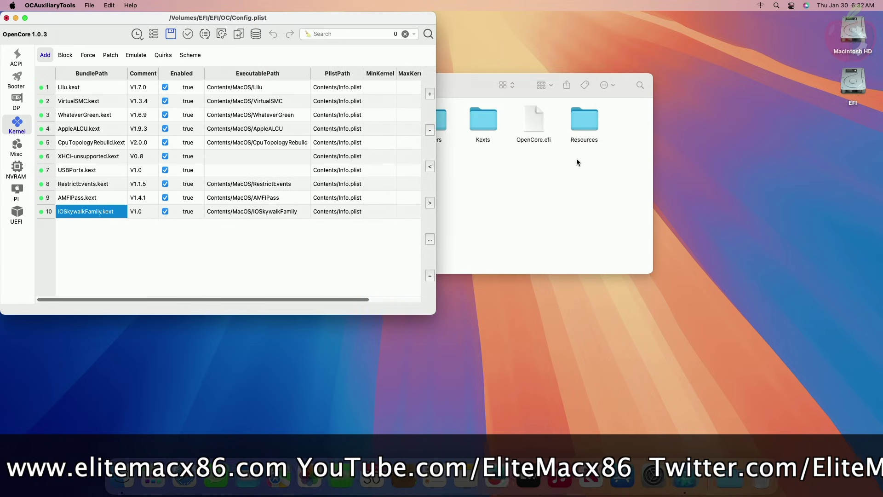
{"action": "left_click", "coordinate": [432, 94]}
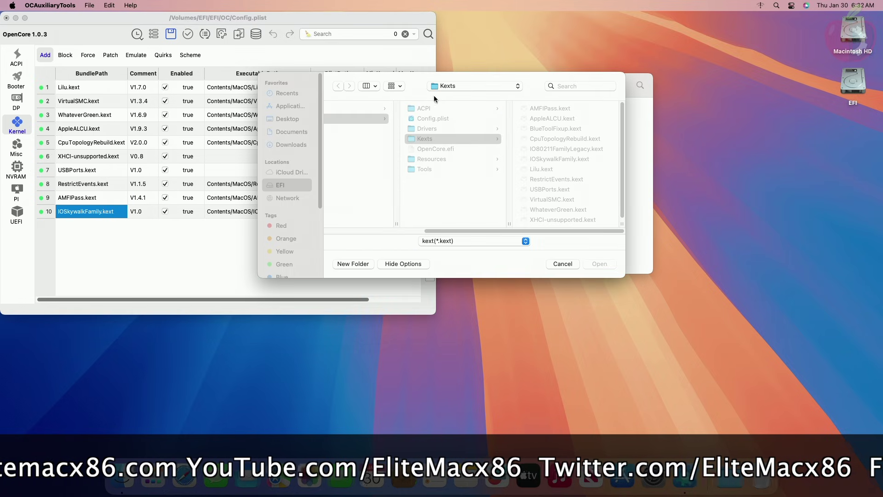
{"action": "double_click", "coordinate": [593, 149]}
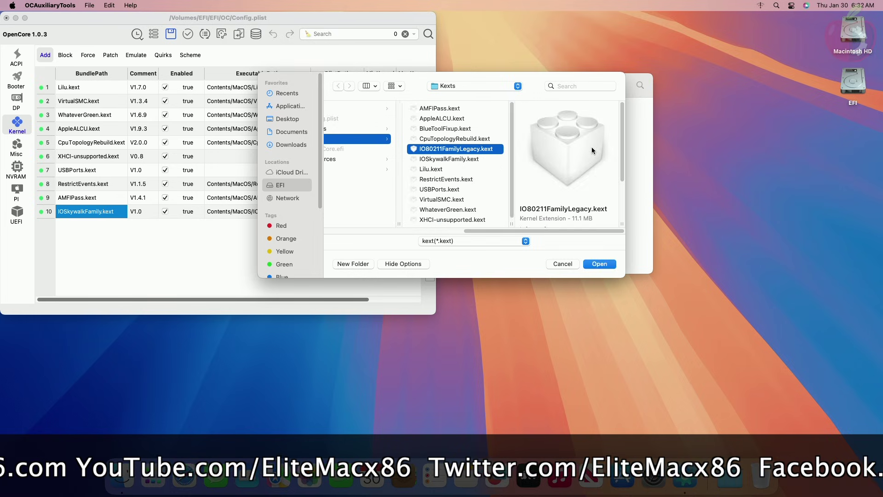
{"action": "left_click", "coordinate": [430, 94]}
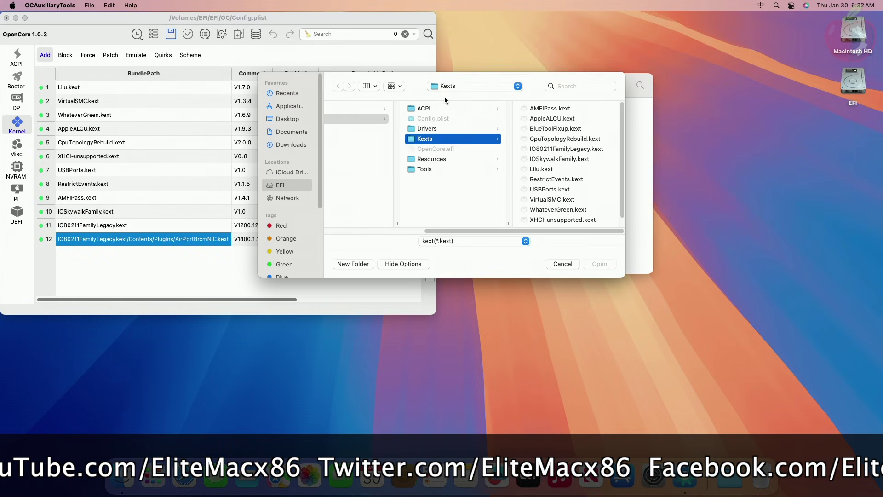
{"action": "double_click", "coordinate": [557, 128]}
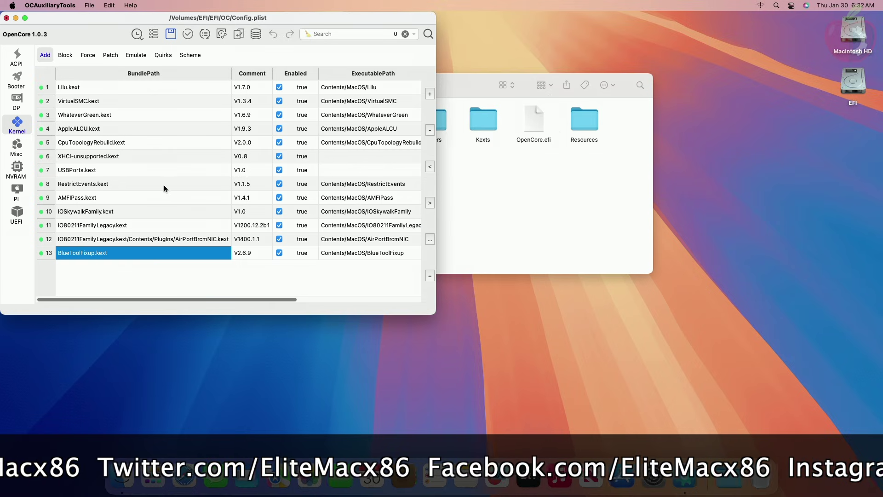
Move RestrictEvents.kext to the bottom of the kext list
{"action": "left_click", "coordinate": [126, 184]}
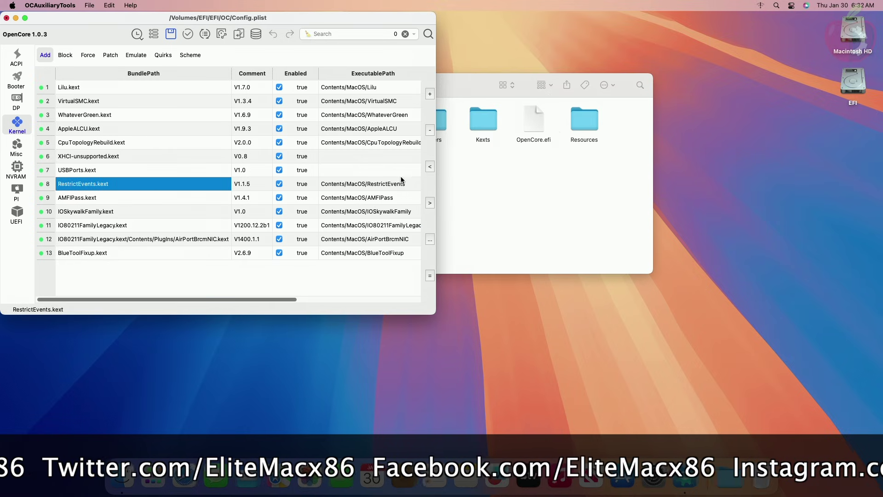
{"action": "left_click", "coordinate": [429, 203]}
{"action": "left_click", "coordinate": [430, 203]}
{"action": "left_click", "coordinate": [430, 202]}
{"action": "left_click", "coordinate": [430, 203]}
{"action": "left_click", "coordinate": [429, 202]}
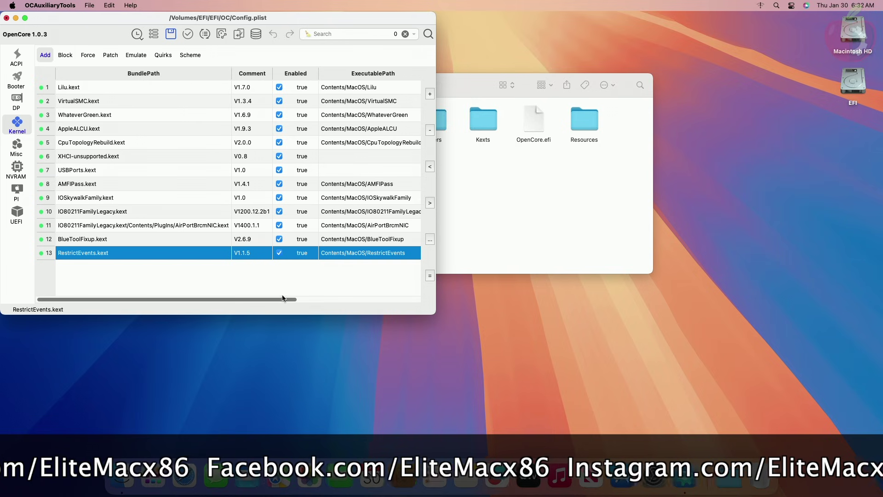
Set MinKernel 23.0.0 for AMFIPass, IOSkywalkFamily and IO80211FamilyLegacy
{"action": "scroll", "coordinate": [363, 281], "scroll_direction": "right", "scroll_amount": 10}
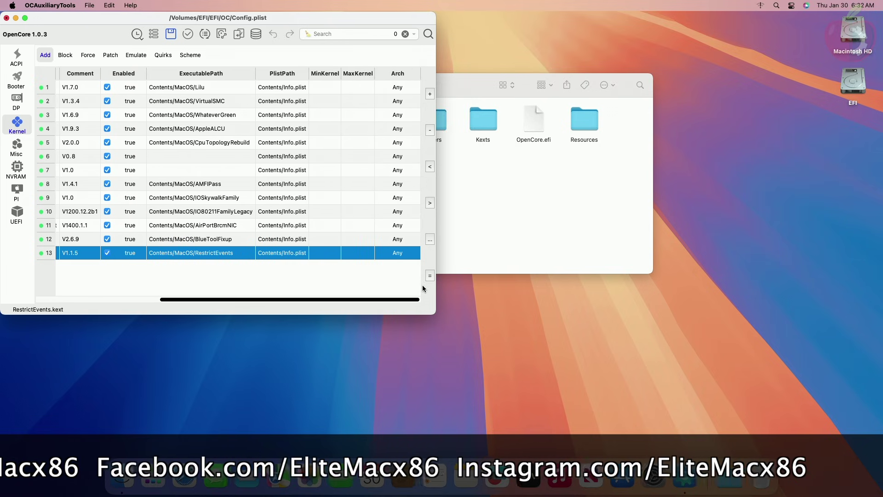
{"action": "double_click", "coordinate": [324, 184]}
{"action": "type", "text": "23.0.0"}
{"action": "key", "text": "Return"}
{"action": "double_click", "coordinate": [326, 197]}
{"action": "type", "text": "23.0.0"}
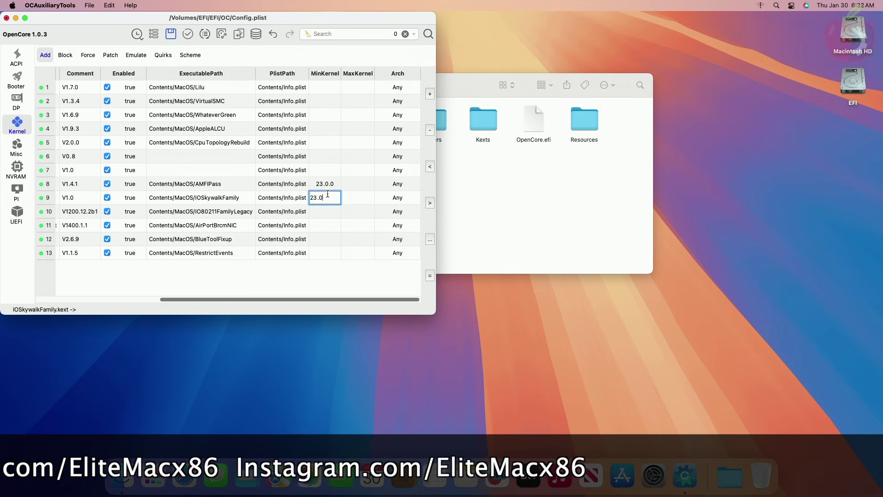
{"action": "left_click", "coordinate": [318, 211]}
{"action": "double_click", "coordinate": [319, 211]}
{"action": "type", "text": "23.0.0"}
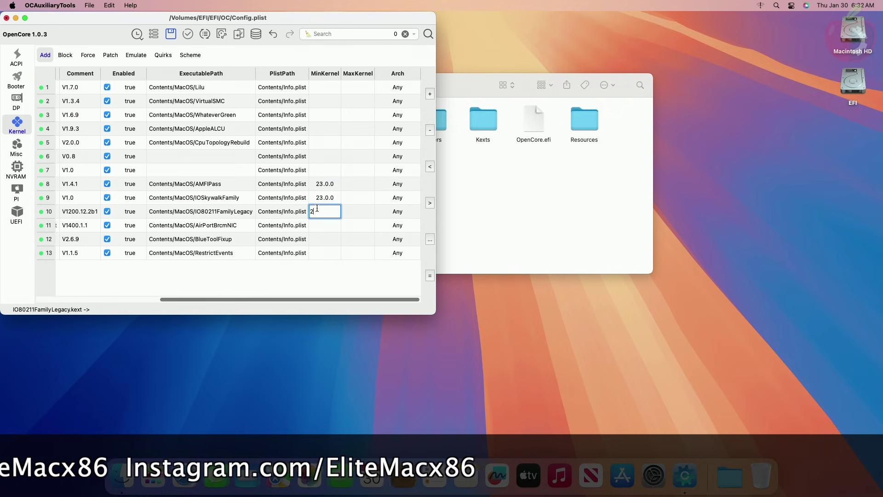
{"action": "key", "text": "Return"}
Set AirPortBrcmNIC's MinKernel to 23.0.0 and BlueToolFixup's to 22.0.0
{"action": "left_click", "coordinate": [321, 225]}
{"action": "double_click", "coordinate": [321, 224]}
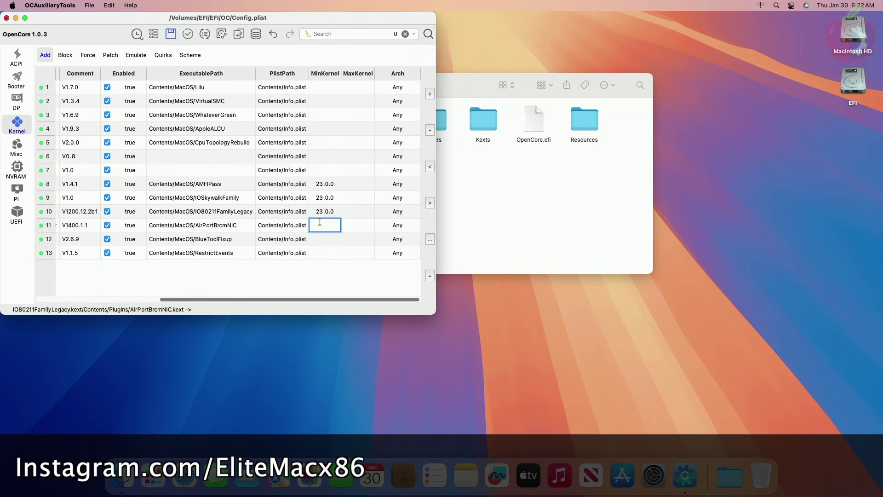
{"action": "left_click", "coordinate": [327, 238]}
{"action": "double_click", "coordinate": [327, 238]}
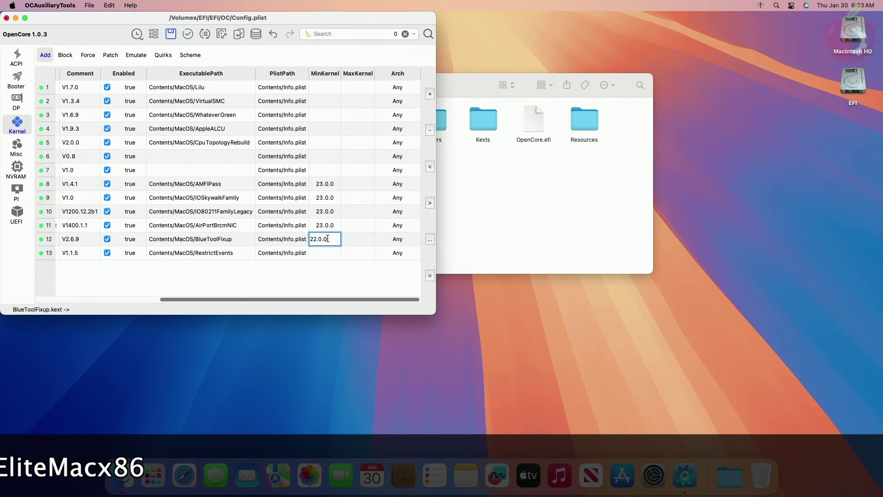
{"action": "type", "text": "22.0.0"}
{"action": "key", "text": "Return"}
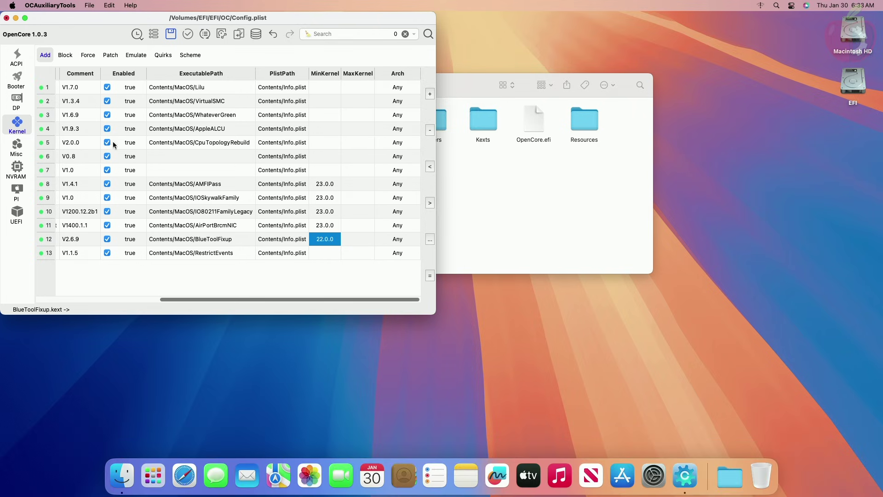
Add a Kernel Block entry for com.apple.iokit.IOSkywalkFamily commented 'Allow SkywalkFamily Downgrade'
{"action": "left_click", "coordinate": [65, 55]}
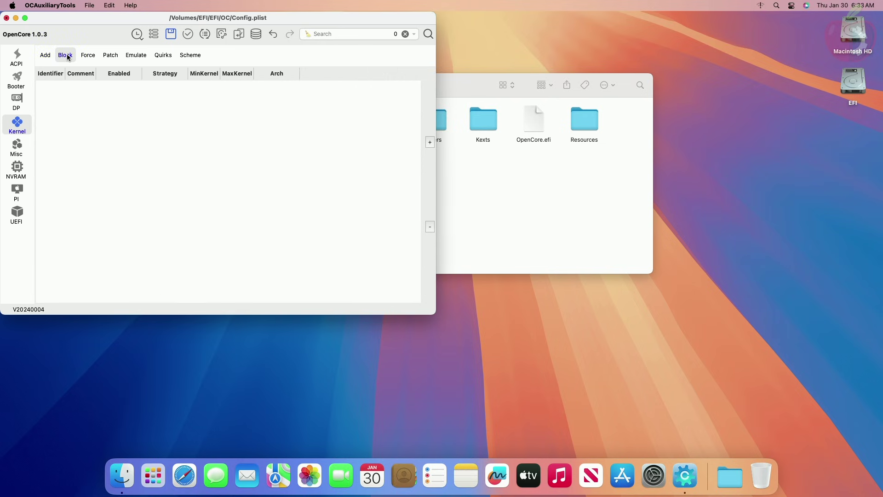
{"action": "left_click", "coordinate": [429, 143]}
{"action": "type", "text": "com.apple.iokit.IOSkywalk"}
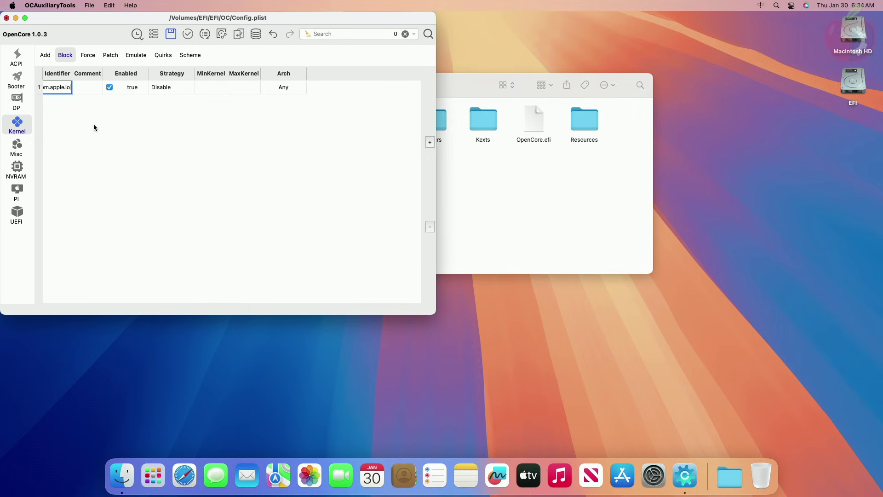
{"action": "type", "text": "Family"}
{"action": "key", "text": "Tab"}
{"action": "type", "text": "Allow SkywalkFamily Downgrade"}
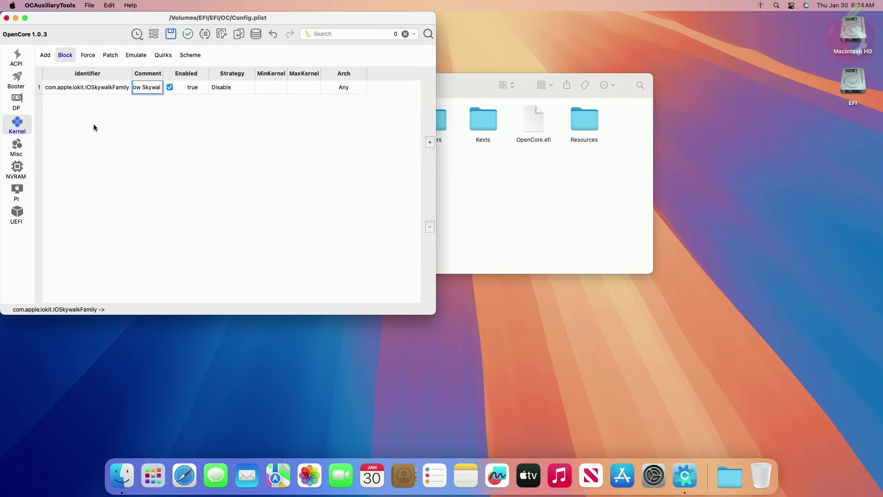
{"action": "key", "text": "Return"}
Give the block entry MinKernel 23.0.0 and strategy Exclude
{"action": "double_click", "coordinate": [328, 87]}
{"action": "type", "text": "23.0.0"}
{"action": "double_click", "coordinate": [292, 87]}
{"action": "left_click", "coordinate": [308, 87]}
{"action": "left_click", "coordinate": [285, 97]}
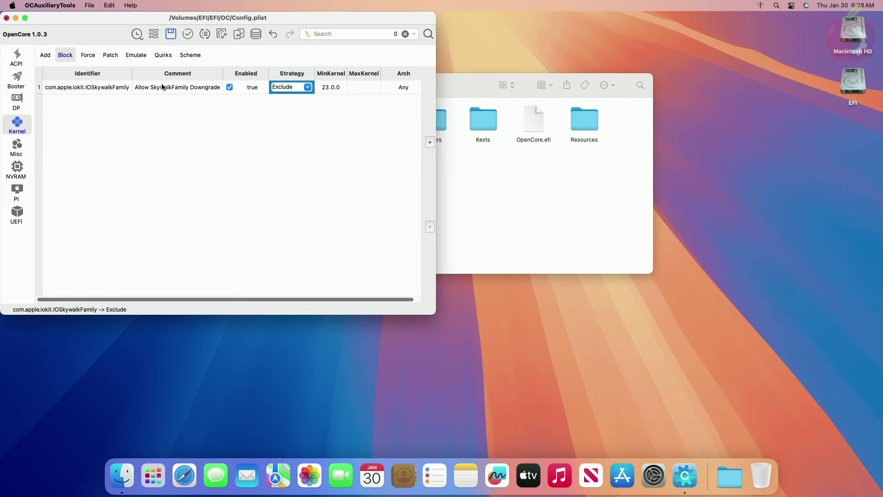
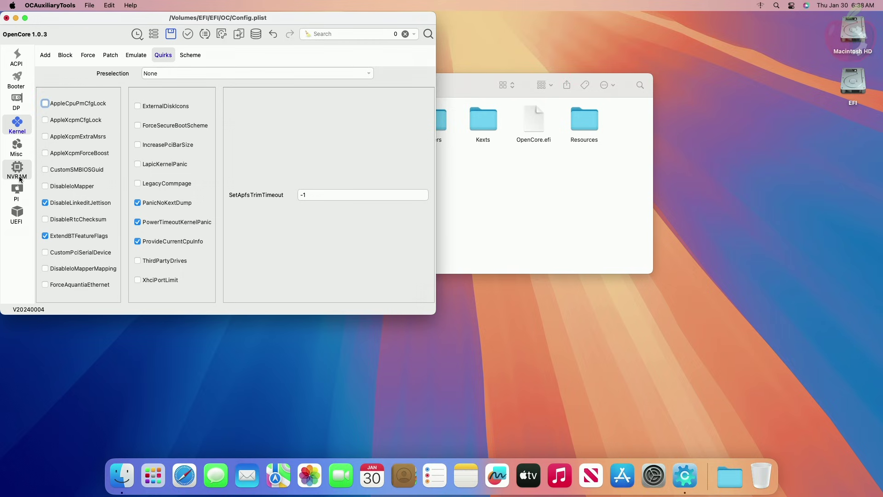
Open Misc > Security and keep SecureBootModel set to Disabled
{"action": "left_click", "coordinate": [17, 147]}
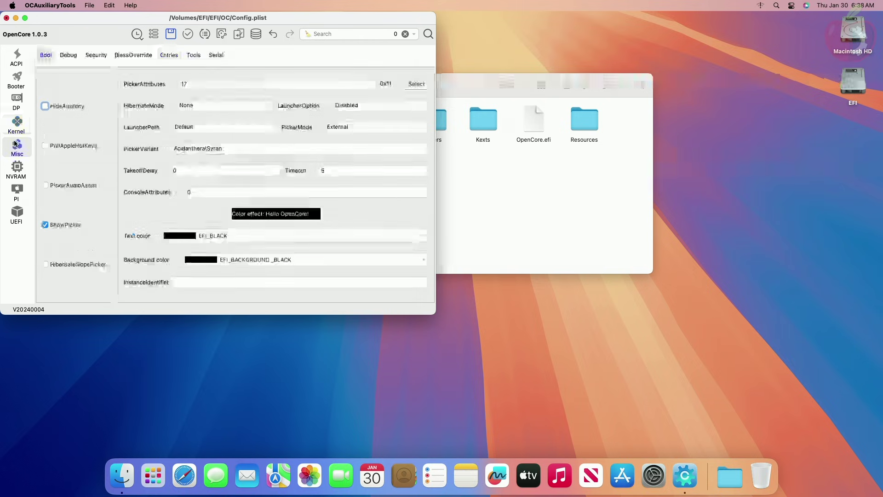
{"action": "left_click", "coordinate": [96, 55]}
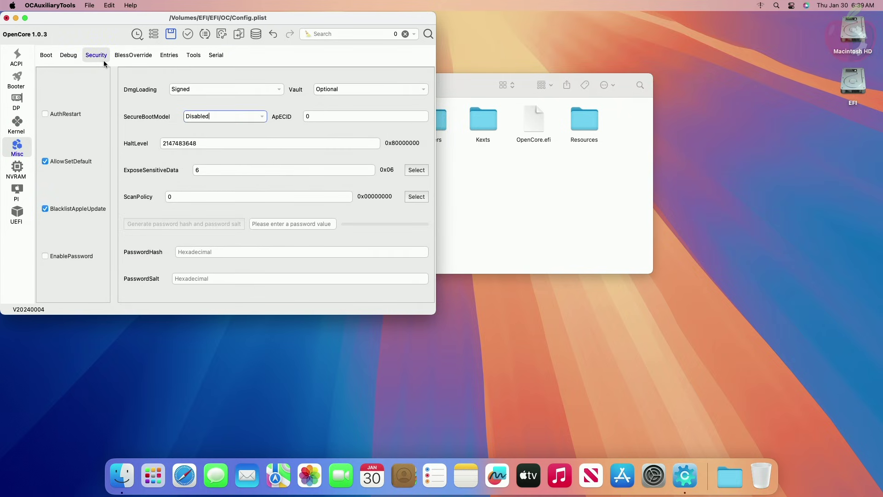
{"action": "left_click", "coordinate": [263, 118]}
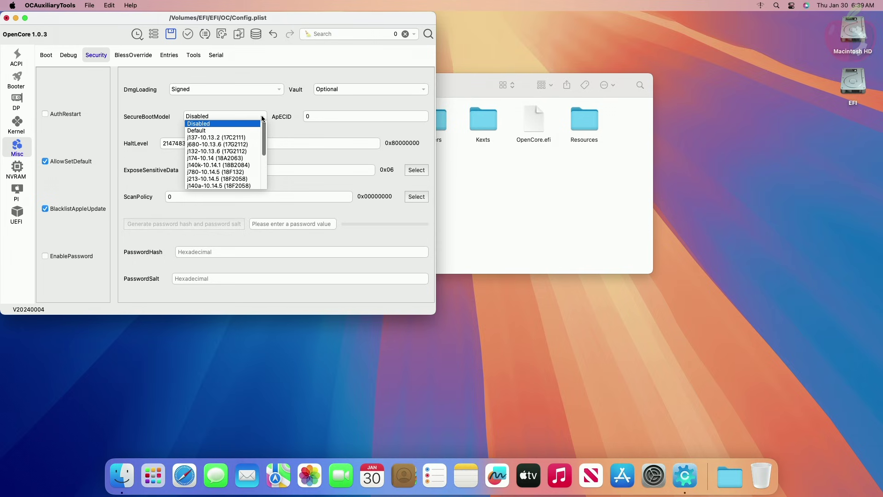
{"action": "left_click", "coordinate": [262, 117]}
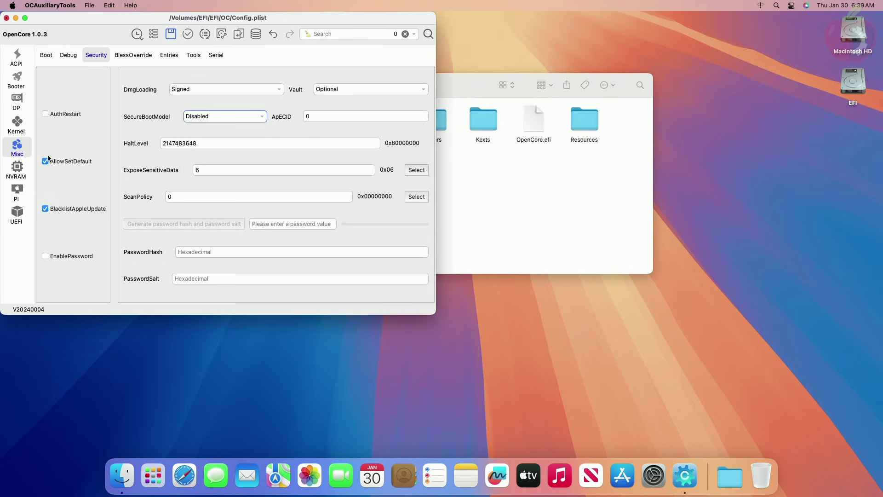
Change csr-active-config under NVRAM UUID 7C436110 from 67000000 to 03080000 and add an empty entry
{"action": "left_click", "coordinate": [19, 171]}
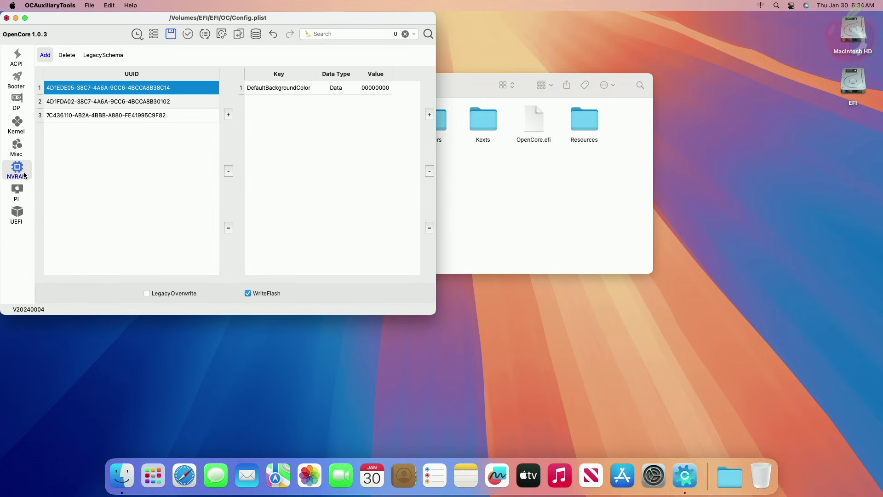
{"action": "left_click", "coordinate": [97, 117]}
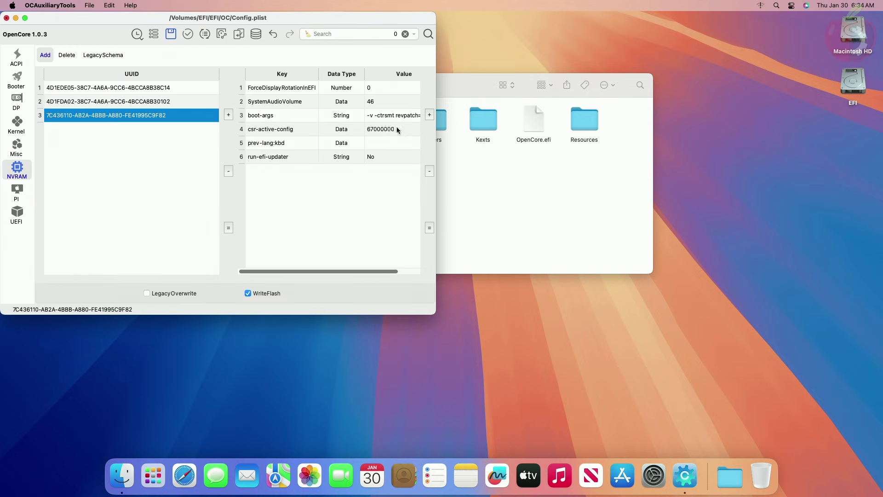
{"action": "double_click", "coordinate": [390, 129]}
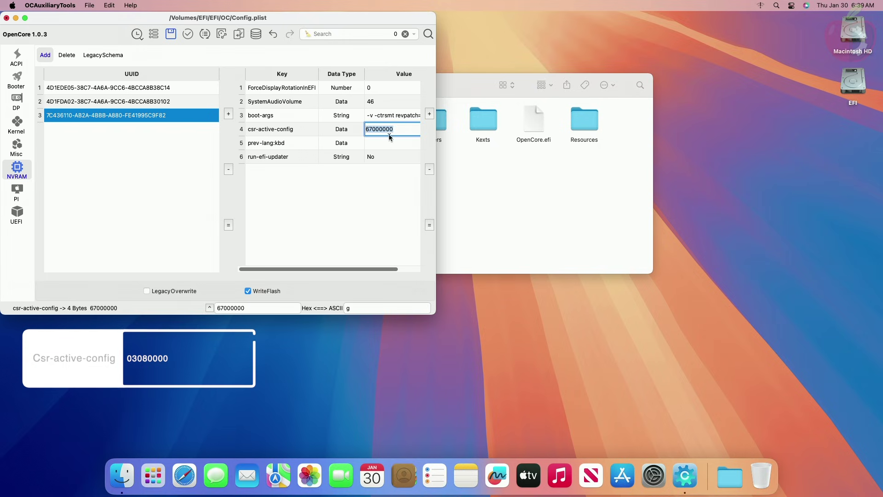
{"action": "type", "text": "030"}
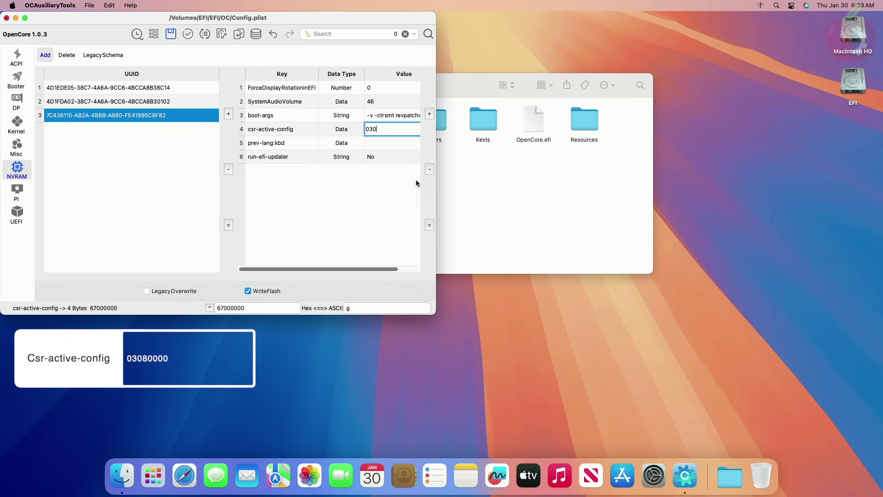
{"action": "type", "text": "80000"}
{"action": "left_click", "coordinate": [429, 114]}
Name the new entry bluetoothExternalDongleFailed, with type Data and value 00
{"action": "double_click", "coordinate": [295, 174]}
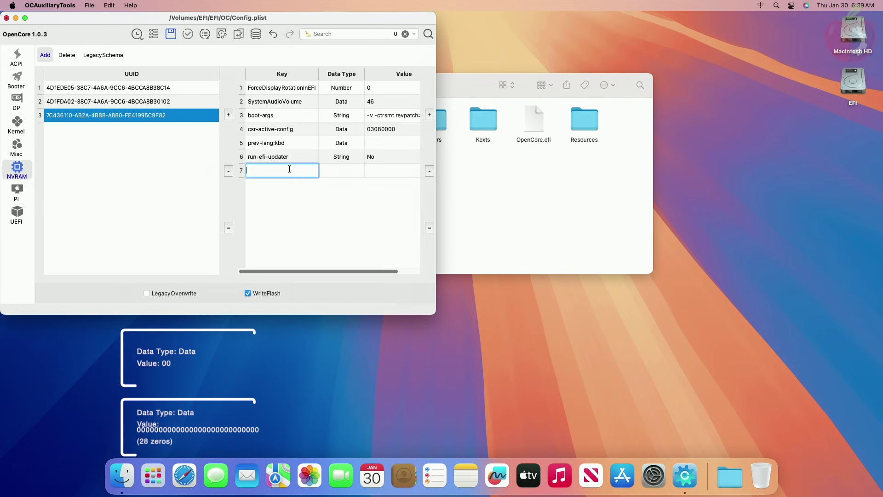
{"action": "type", "text": "bluetoot"}
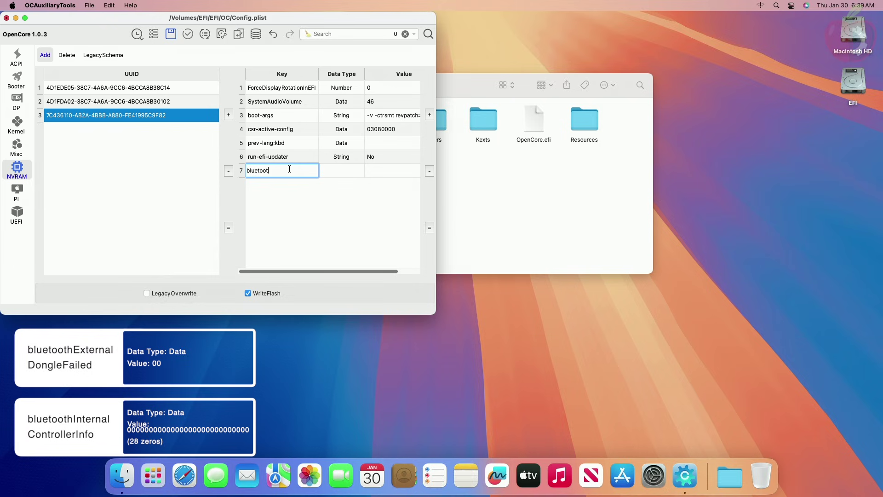
{"action": "type", "text": "hExter"}
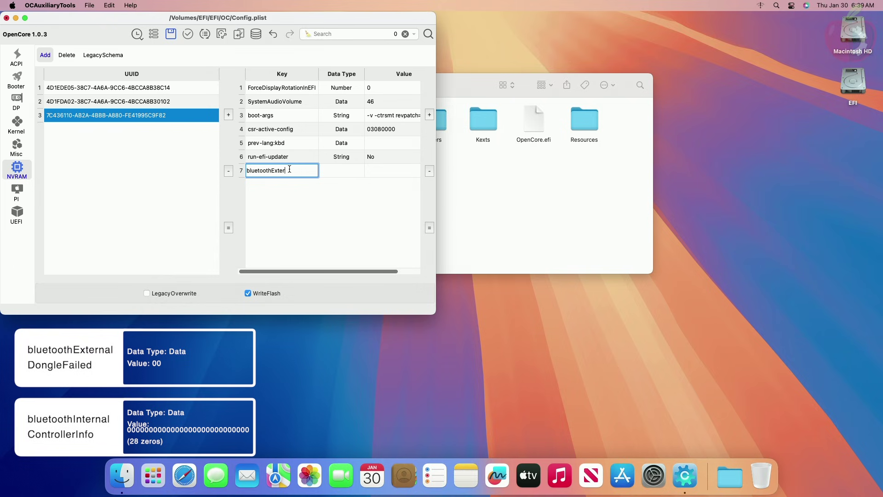
{"action": "type", "text": "nalDongleFailed"}
{"action": "key", "text": "Return"}
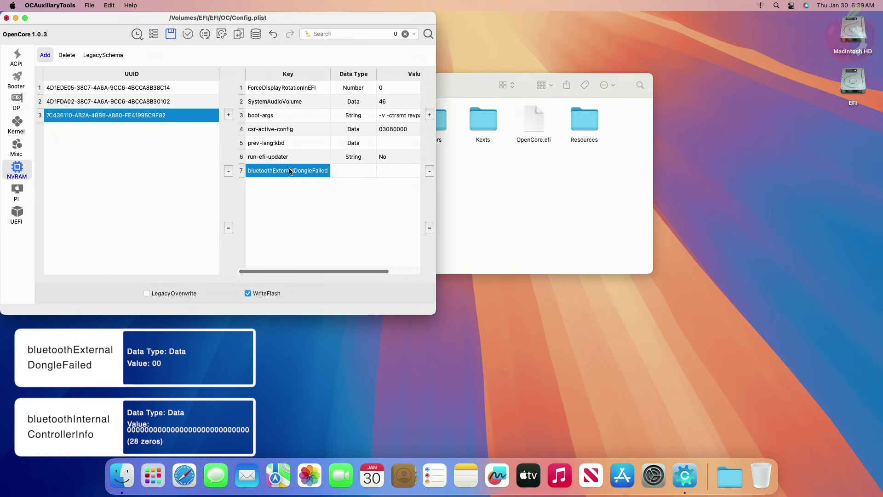
{"action": "double_click", "coordinate": [356, 172]}
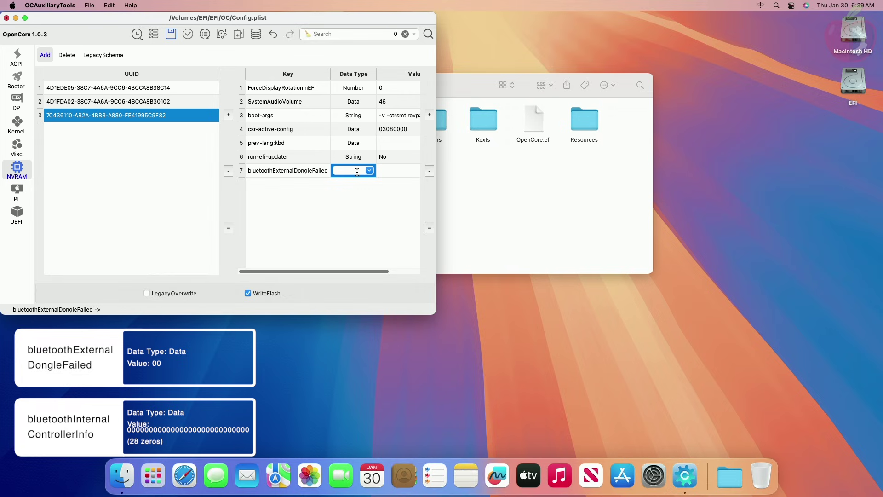
{"action": "left_click", "coordinate": [369, 171]}
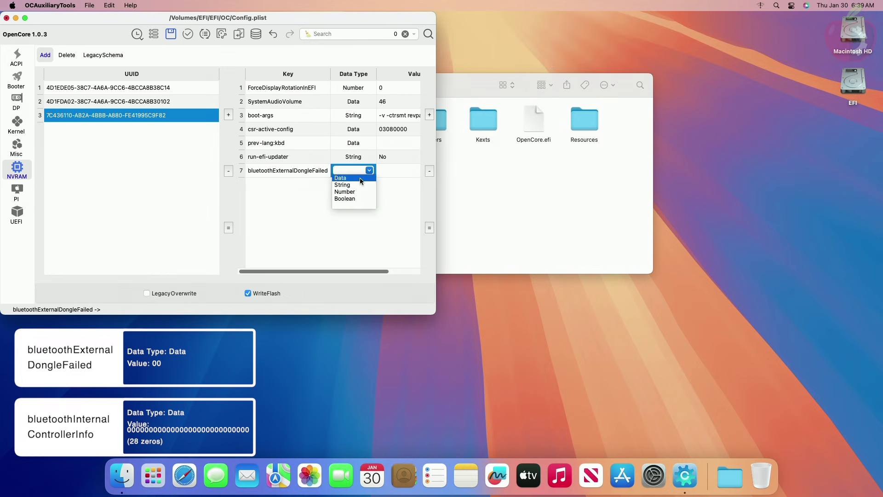
{"action": "left_click", "coordinate": [360, 178]}
{"action": "double_click", "coordinate": [418, 169]}
{"action": "type", "text": "00"}
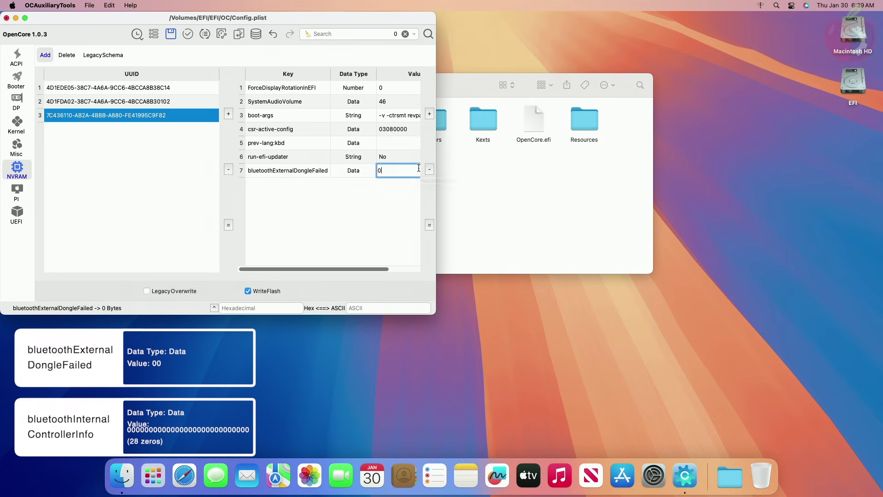
{"action": "key", "text": "Return"}
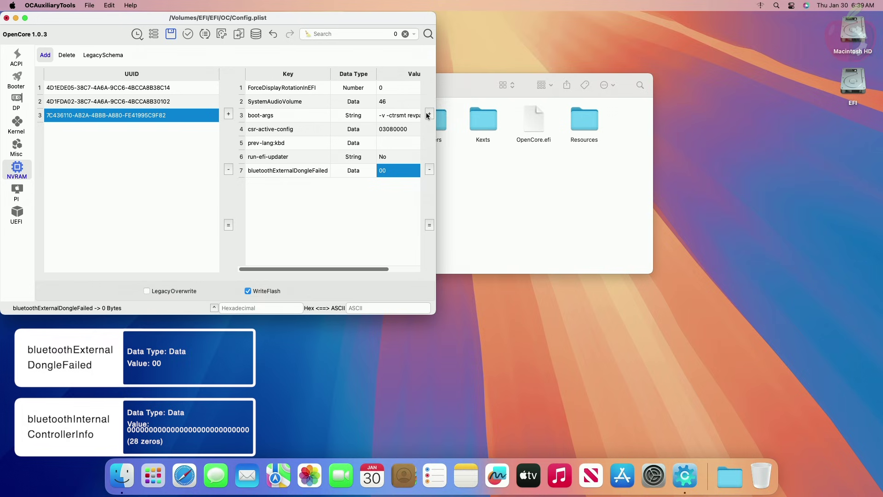
Add bluetoothInternalControllerInfo as Data filled with 14 zero bytes and check its length
{"action": "left_click", "coordinate": [429, 114]}
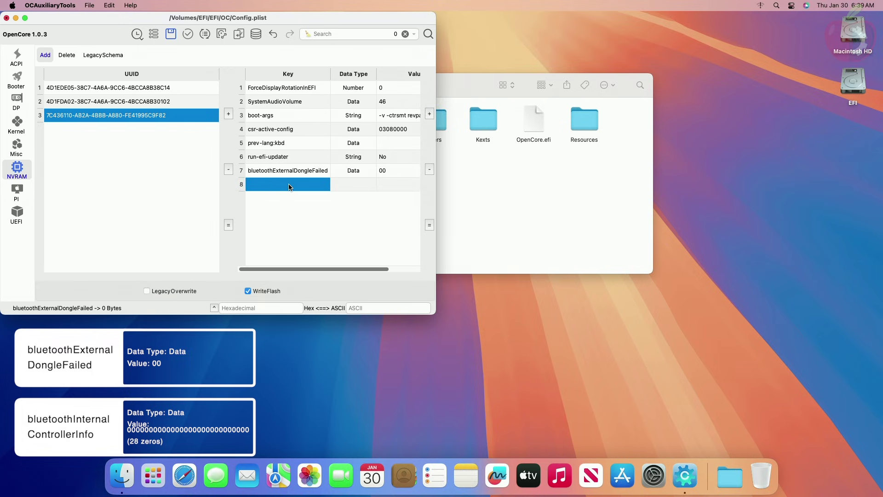
{"action": "double_click", "coordinate": [289, 185]}
{"action": "type", "text": "bluetoothInternalControl"}
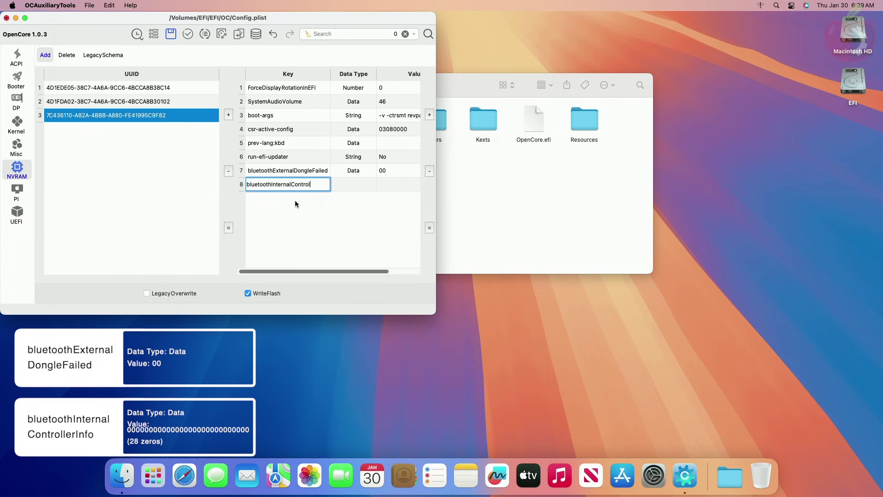
{"action": "type", "text": "fo"}
{"action": "key", "text": "Return"}
{"action": "double_click", "coordinate": [353, 184]}
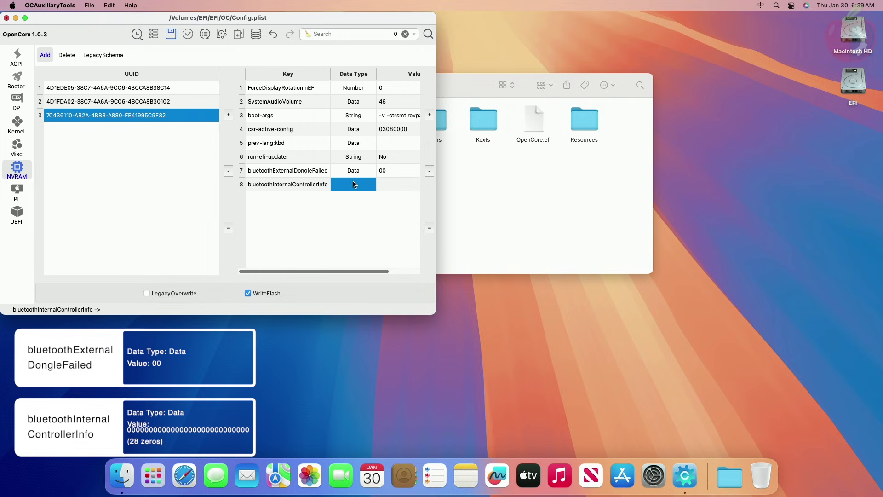
{"action": "left_click", "coordinate": [361, 184]}
{"action": "left_click", "coordinate": [366, 192]}
{"action": "double_click", "coordinate": [391, 184]}
{"action": "type", "text": "00"}
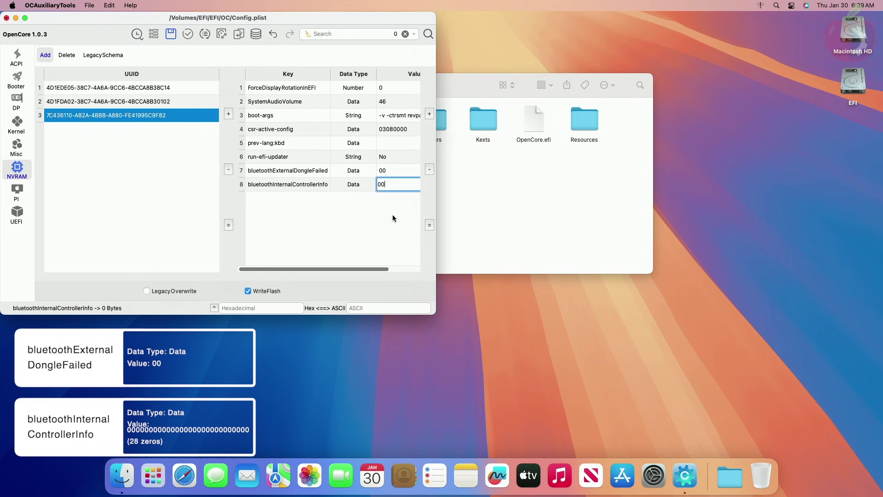
{"action": "type", "text": "000000000000000000"}
{"action": "key", "text": "Return"}
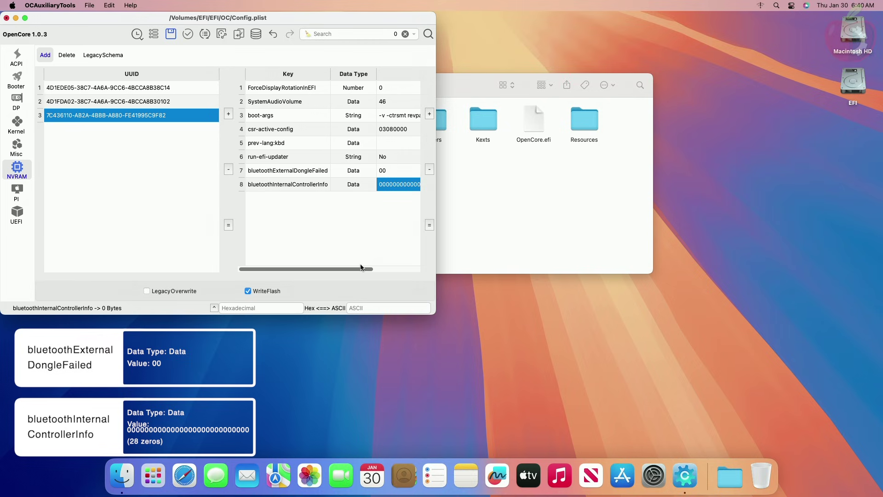
{"action": "left_click_drag", "start_coordinate": [362, 268], "coordinate": [429, 267]}
{"action": "left_click", "coordinate": [128, 144]}
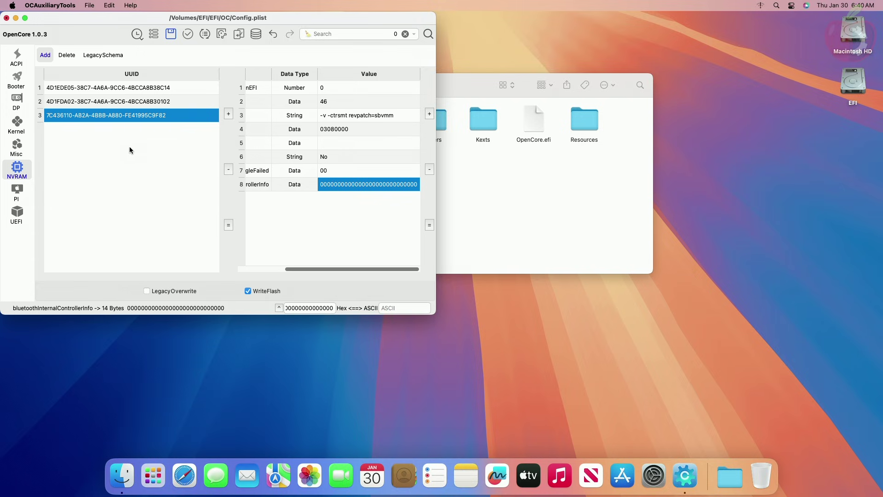
Add bluetoothExternalDongleFailed to the NVRAM Delete list under UUID 7C436110
{"action": "left_click", "coordinate": [64, 55]}
{"action": "left_click", "coordinate": [95, 116]}
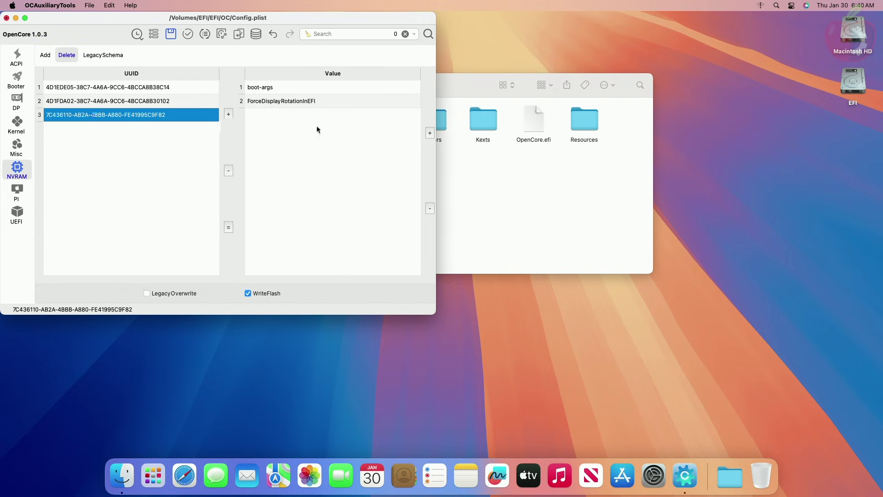
{"action": "left_click", "coordinate": [427, 133]}
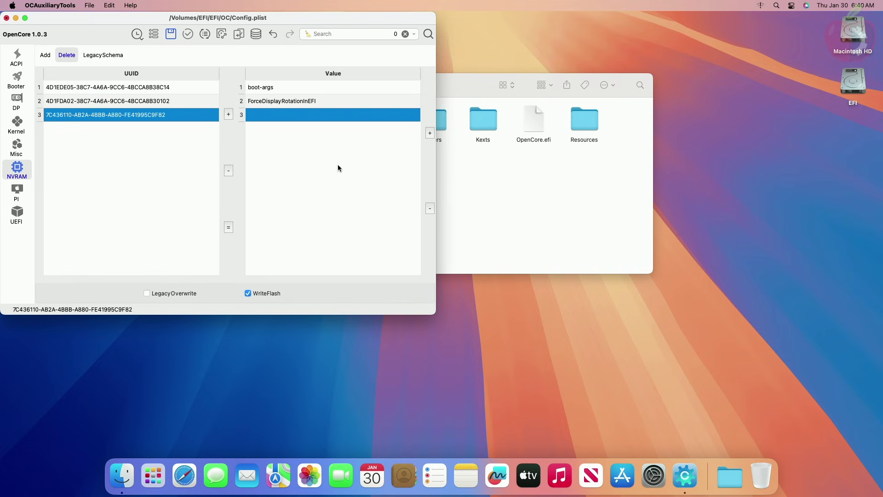
{"action": "type", "text": "b"}
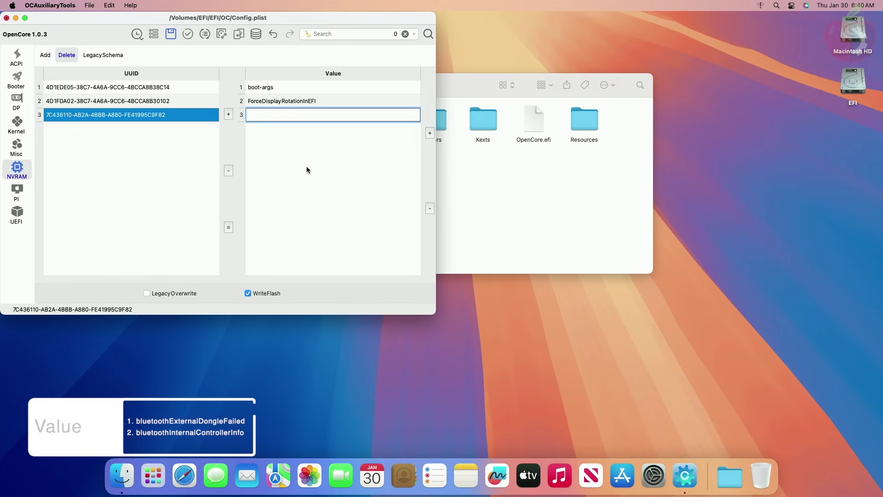
{"action": "type", "text": "lueto"}
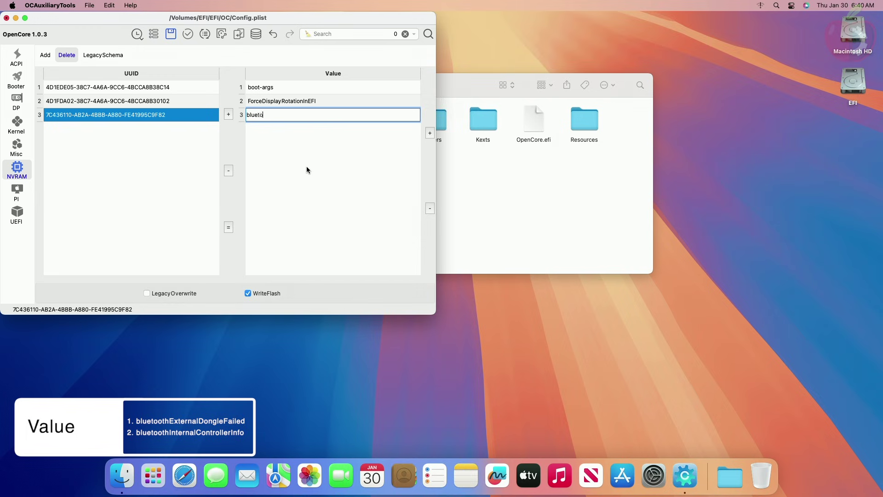
{"action": "type", "text": "othExternalDongleFailed"}
{"action": "key", "text": "Return"}
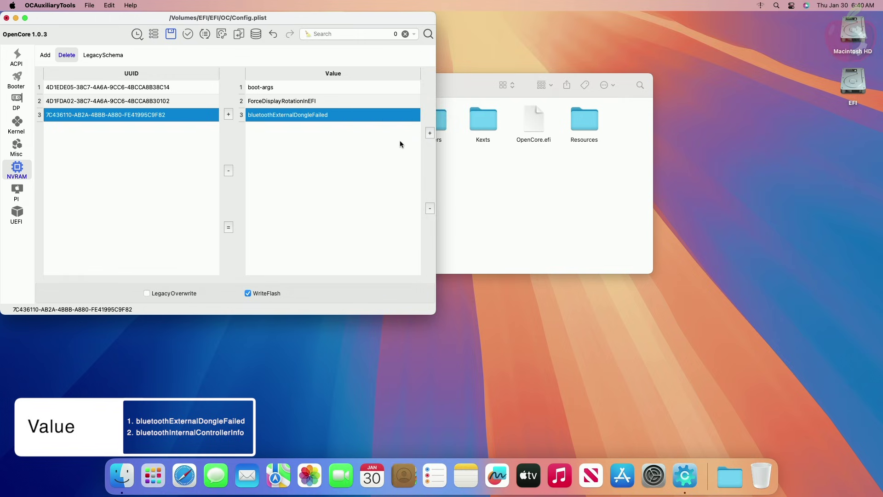
Add bluetoothInternalControllerInfo to the same 7C436110 delete list
{"action": "left_click", "coordinate": [429, 132]}
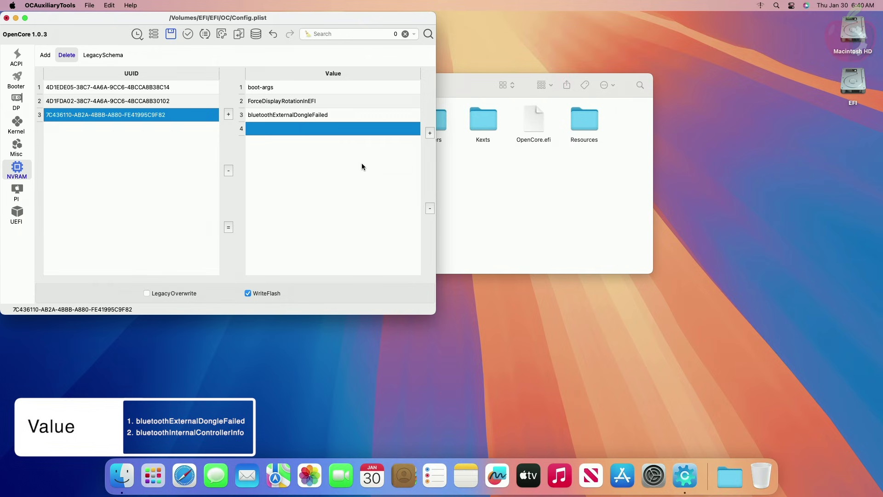
{"action": "double_click", "coordinate": [330, 132]}
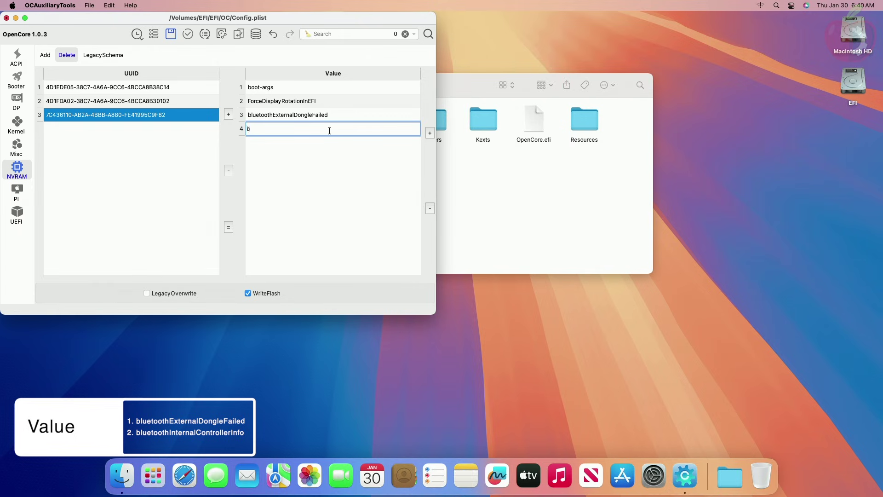
{"action": "type", "text": "bluetoothInternalControllerInfo"}
{"action": "key", "text": "Return"}
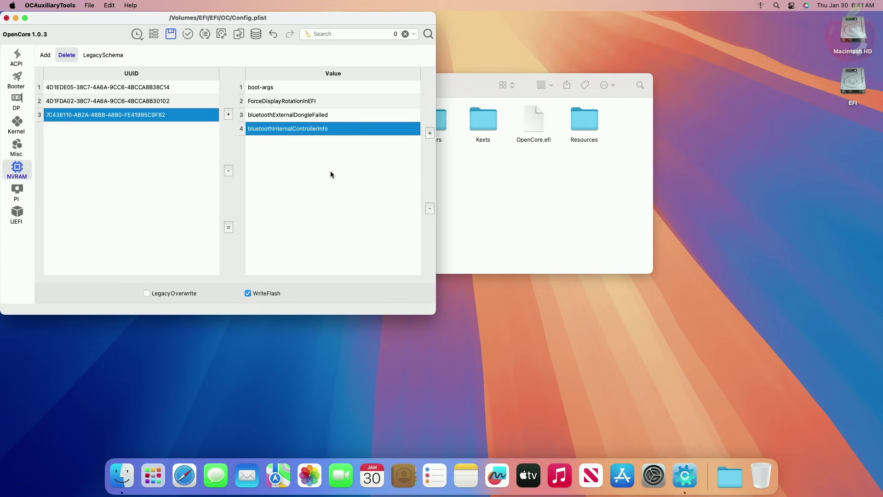
Save the changes to Config.plist and close the OC folder window
{"action": "left_click", "coordinate": [7, 18]}
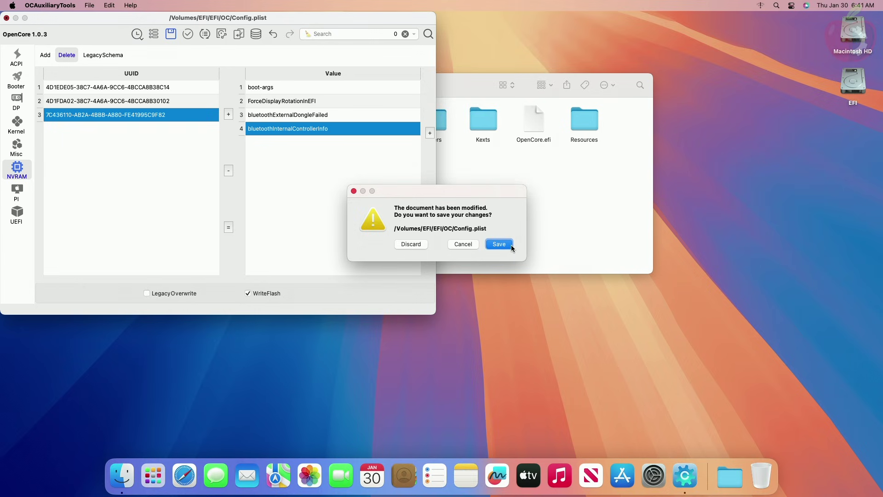
{"action": "left_click", "coordinate": [497, 245]}
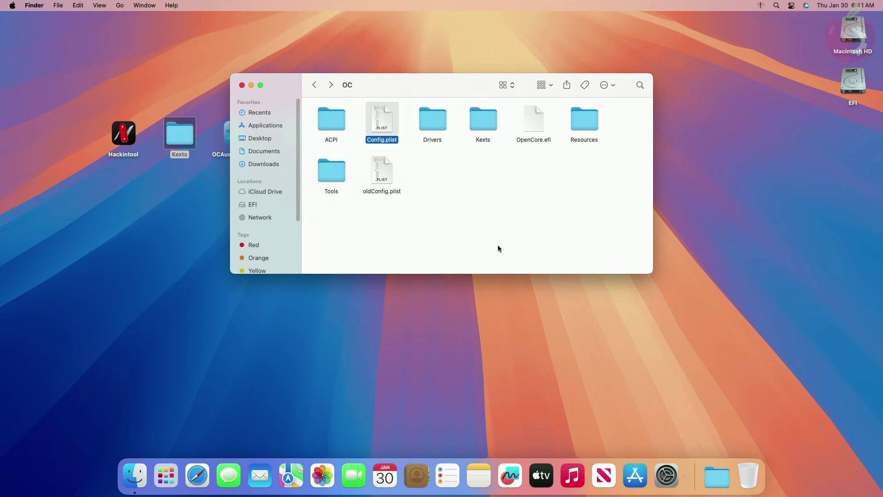
{"action": "left_click", "coordinate": [242, 85]}
Eject the EFI drive and restart the Mac from the Apple menu
{"action": "right_click", "coordinate": [850, 85]}
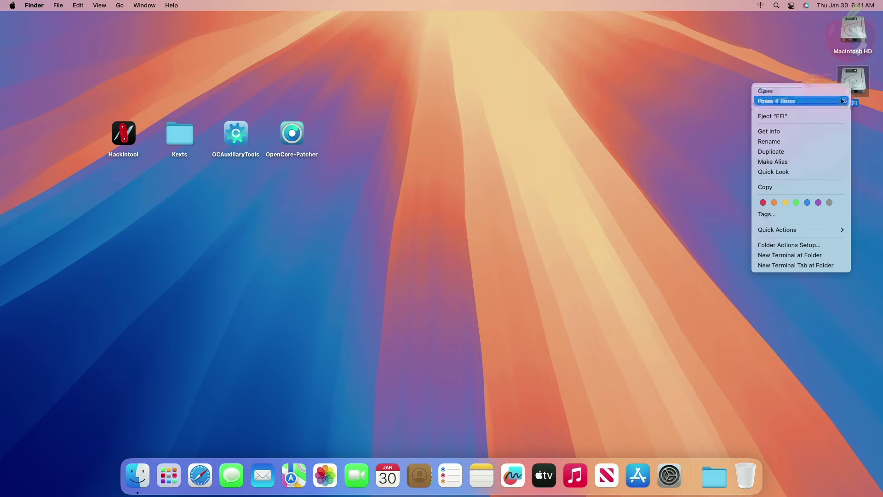
{"action": "left_click", "coordinate": [815, 116]}
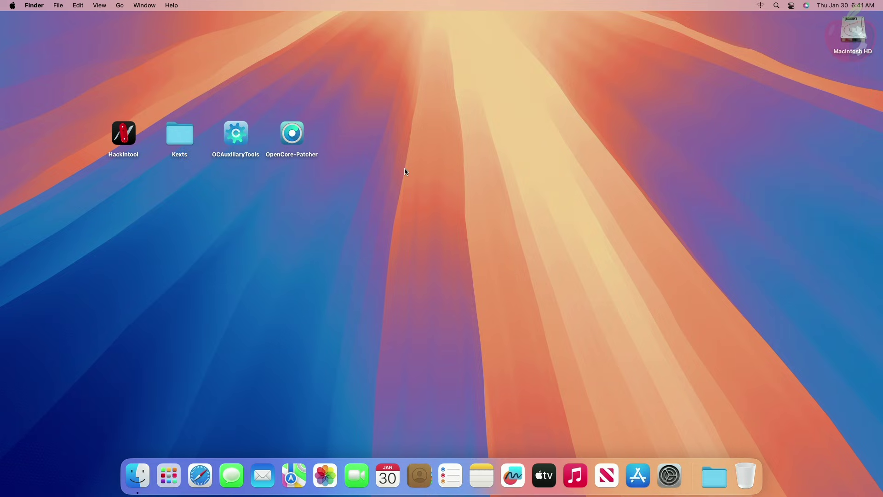
{"action": "left_click", "coordinate": [12, 5]}
{"action": "left_click", "coordinate": [65, 100]}
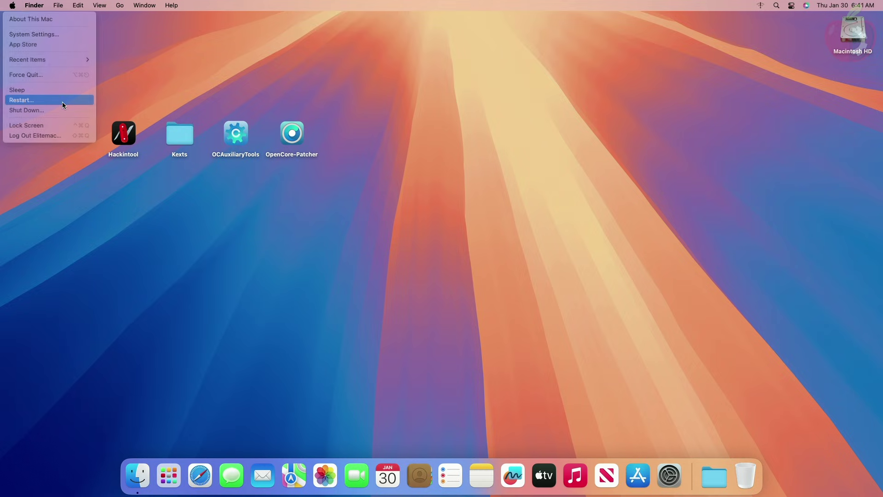
{"action": "left_click", "coordinate": [527, 169]}
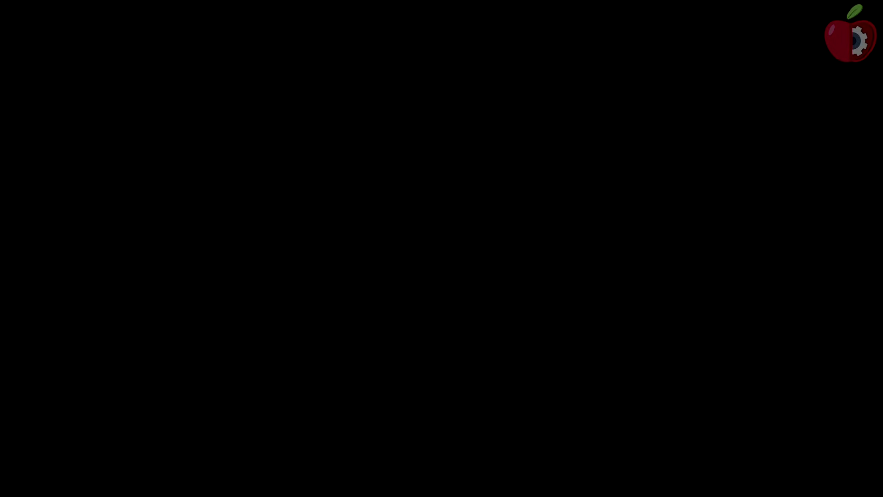
Run Reset NVRAM from the OpenCore boot picker, then sign in with the account password
{"action": "key", "text": "Right"}
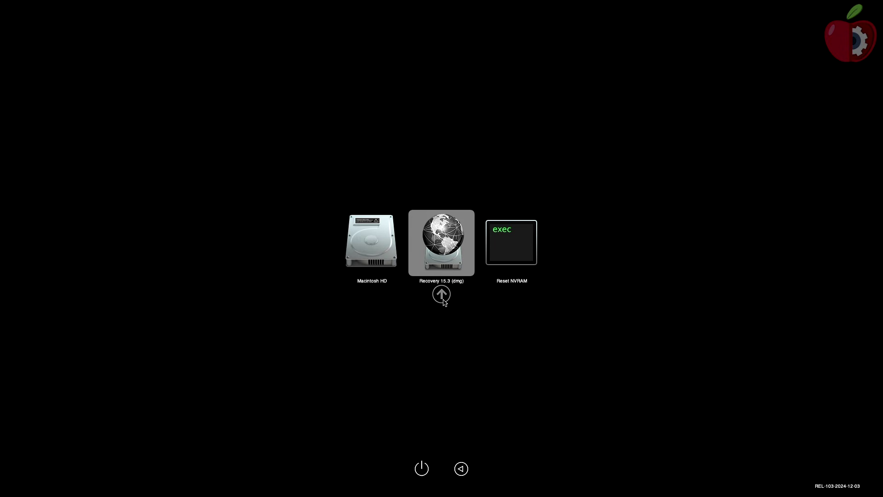
{"action": "key", "text": "Right"}
{"action": "key", "text": "Return"}
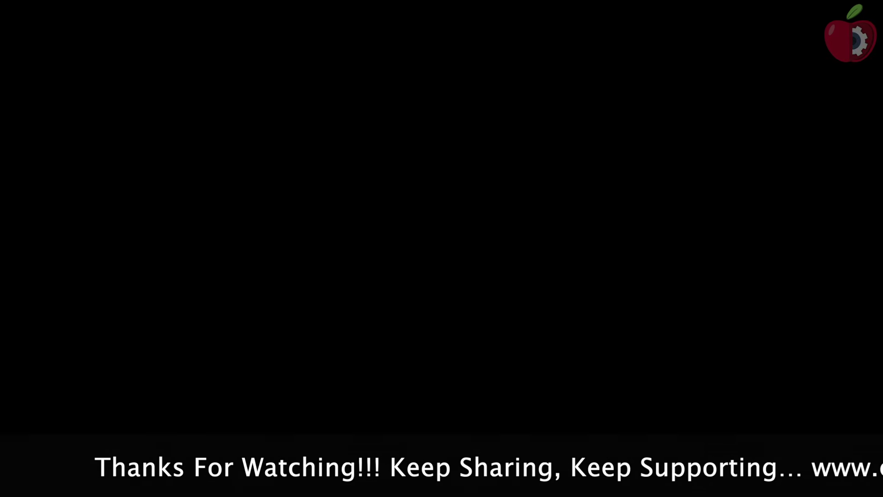
{"action": "key", "text": "Return"}
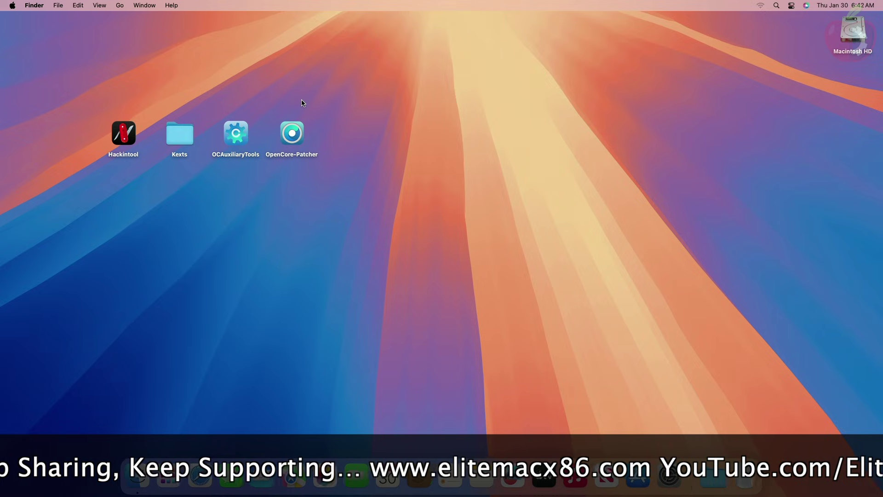
Launch OpenCore-Patcher from the desktop and authorise it with the administrator password
{"action": "left_click", "coordinate": [293, 133]}
{"action": "right_click", "coordinate": [293, 133]}
{"action": "left_click", "coordinate": [302, 135]}
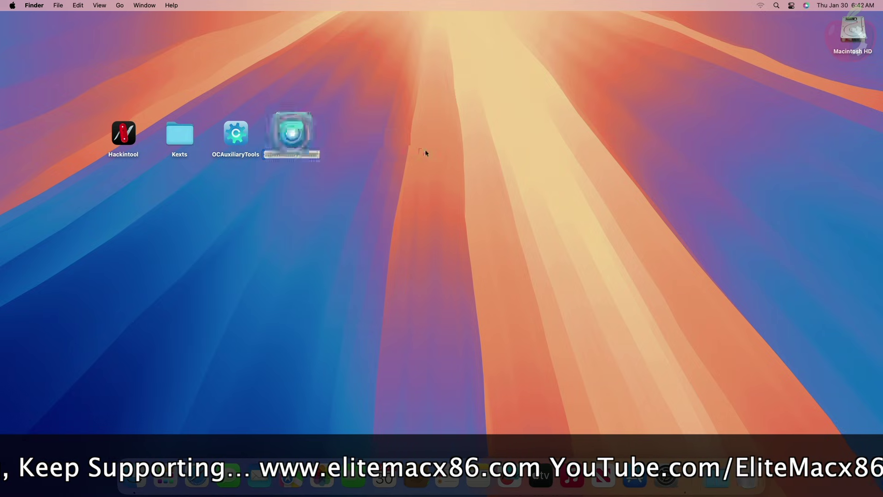
{"action": "type", "text": "*****"}
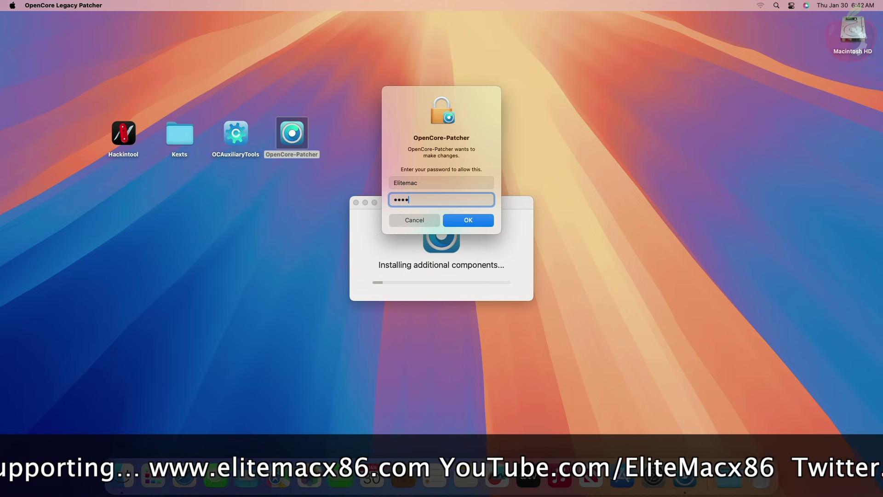
{"action": "key", "text": "Return"}
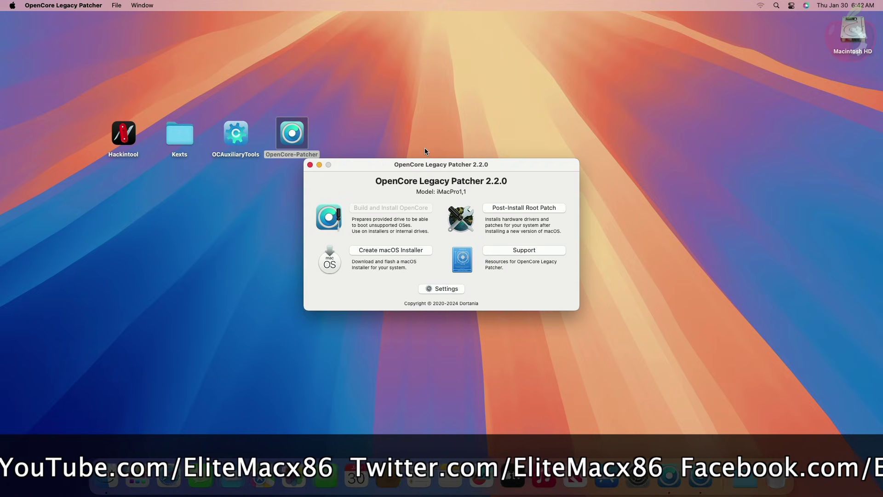
Run the Post-Install Root Patch for Networking: Modern Wireless and choose Reboot
{"action": "left_click", "coordinate": [536, 209]}
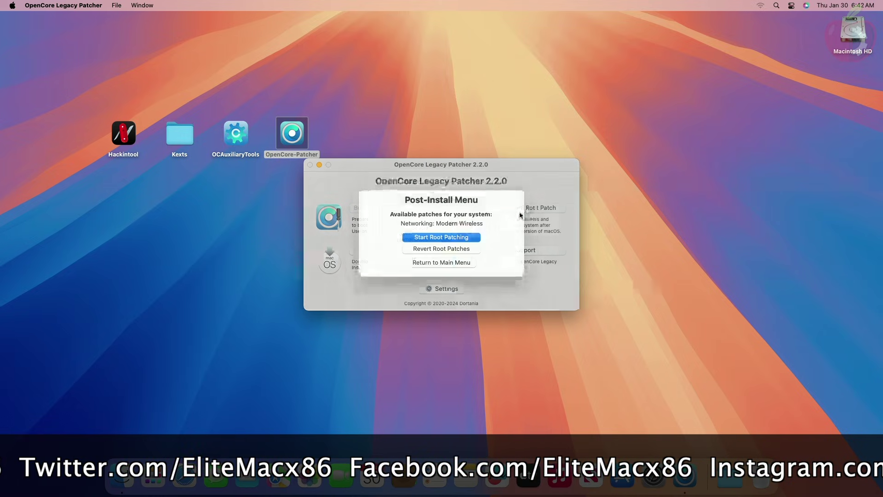
{"action": "left_click", "coordinate": [476, 235]}
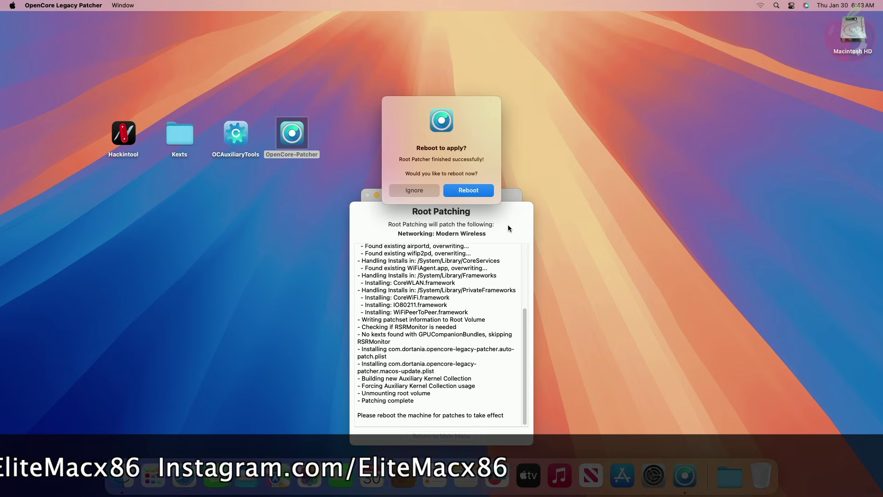
{"action": "left_click", "coordinate": [484, 189]}
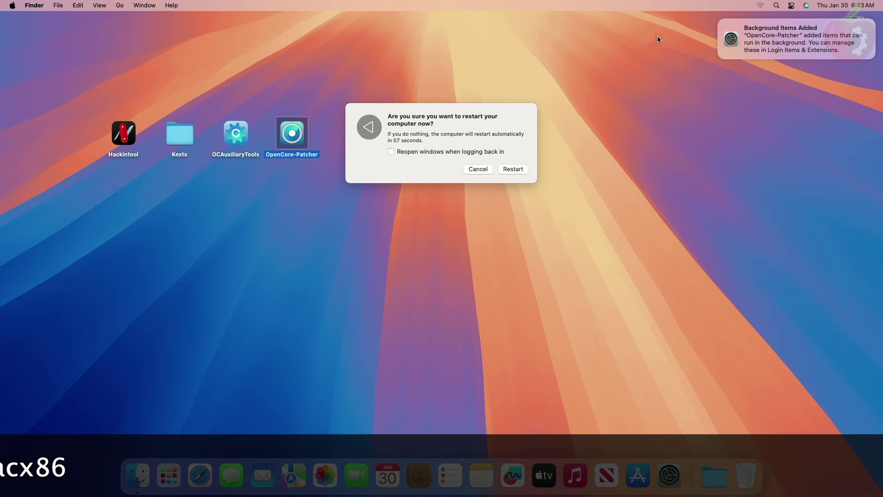
Dismiss the background items notice, restart, reset NVRAM, boot Macintosh HD and sign in
{"action": "left_click", "coordinate": [720, 21]}
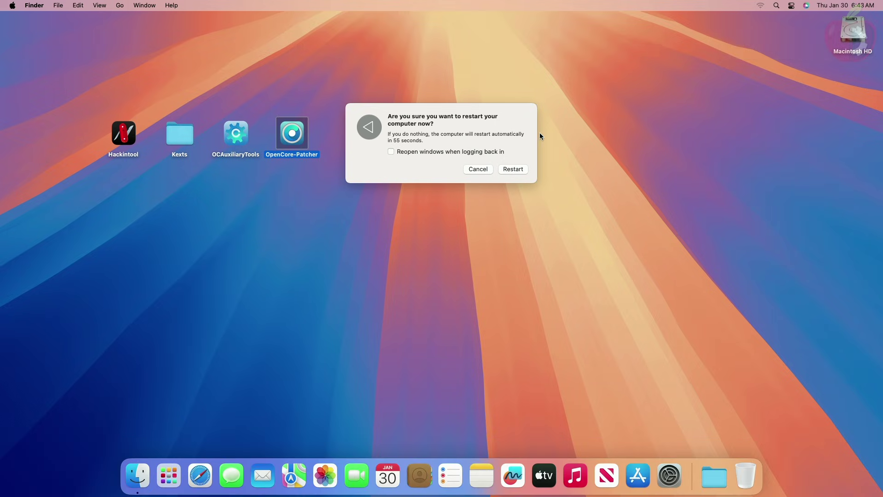
{"action": "left_click", "coordinate": [516, 169]}
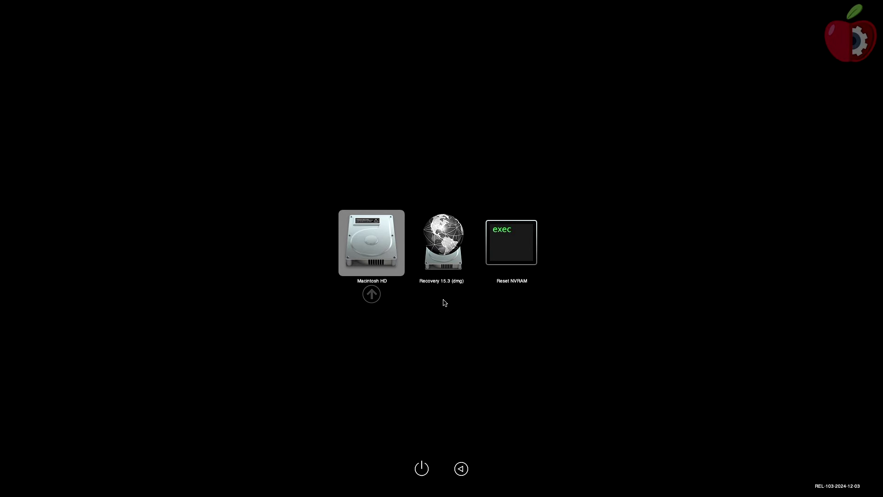
{"action": "key", "text": "Right"}
{"action": "key", "text": "Right"}
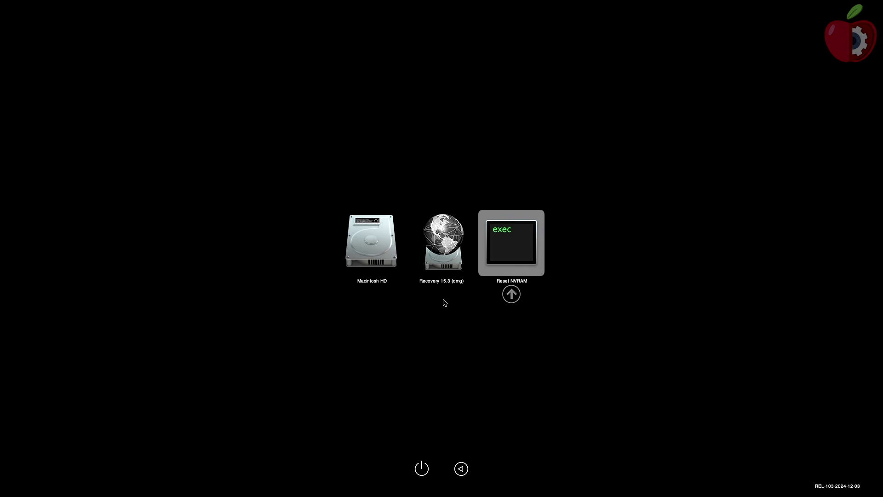
{"action": "key", "text": "Return"}
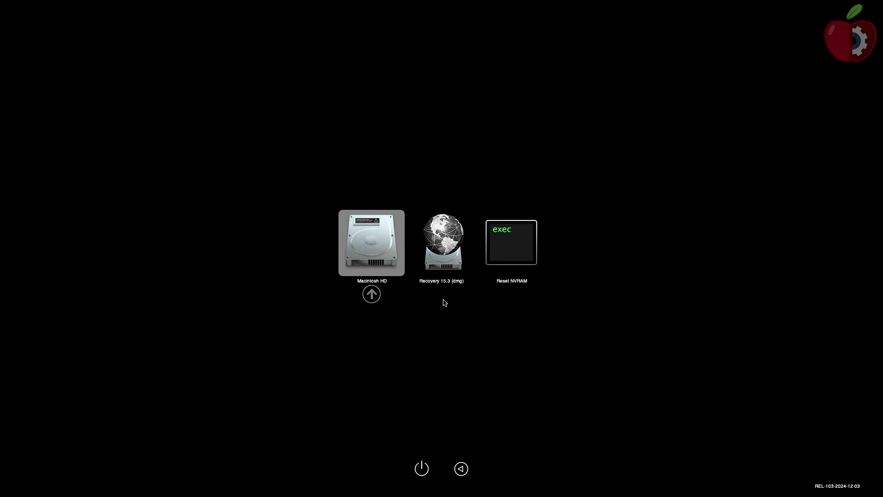
{"action": "key", "text": "Return"}
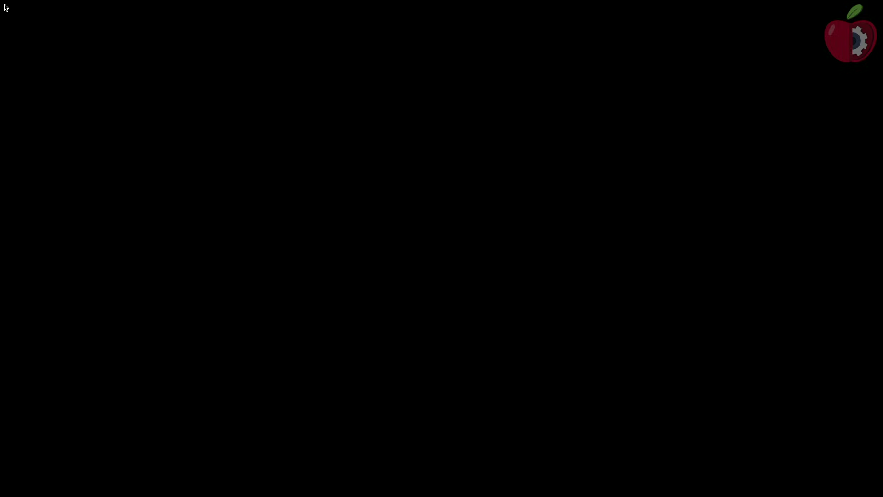
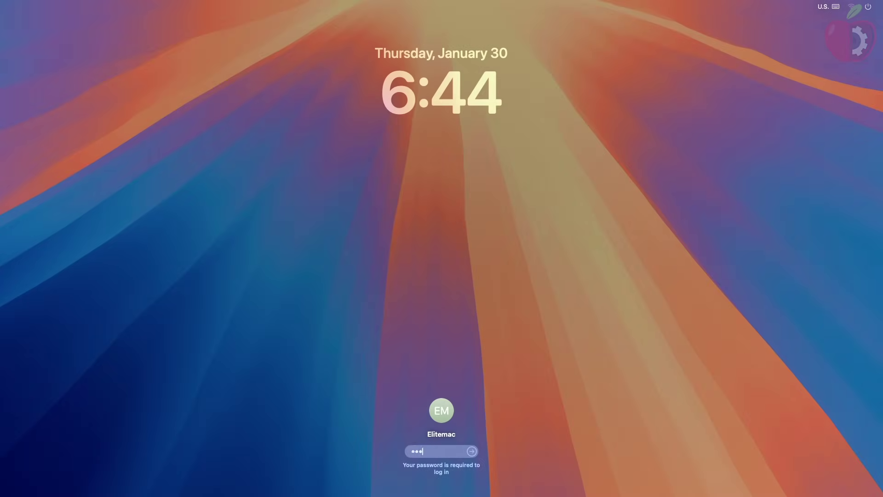
{"action": "key", "text": "Return"}
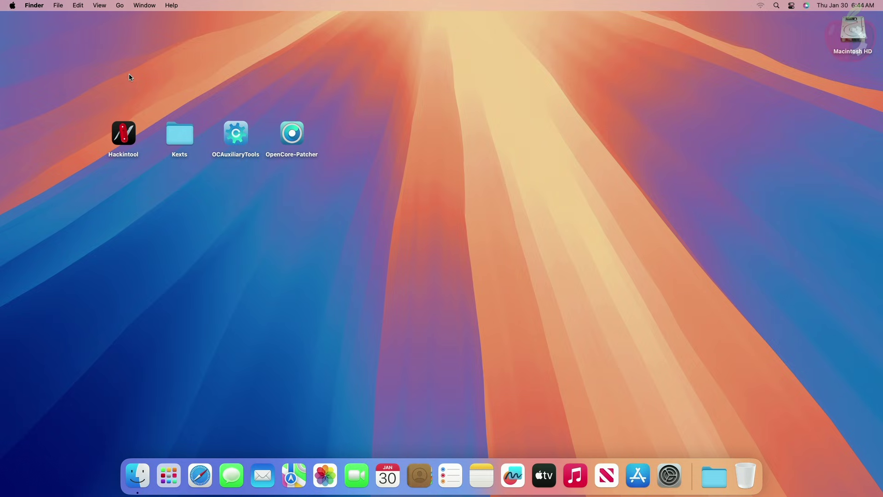
Join the FTTH 5GHz Wi-Fi network in System Settings, entering its password
{"action": "left_click", "coordinate": [668, 466]}
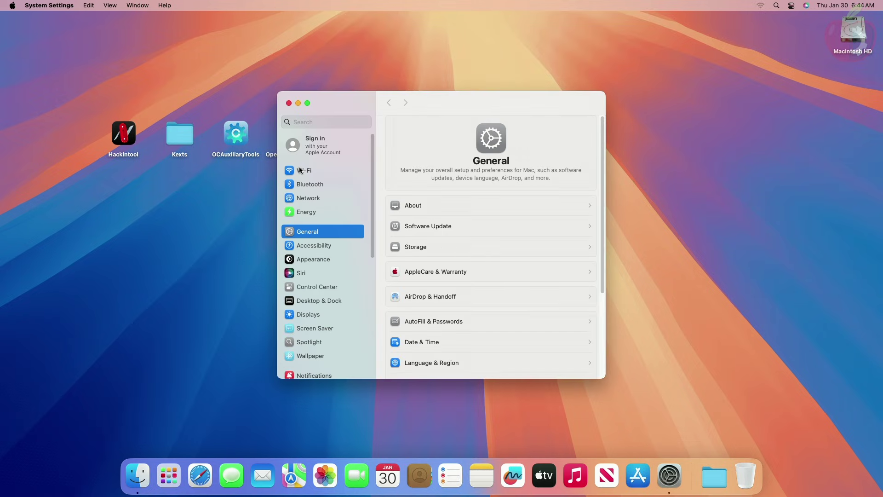
{"action": "left_click", "coordinate": [301, 169]}
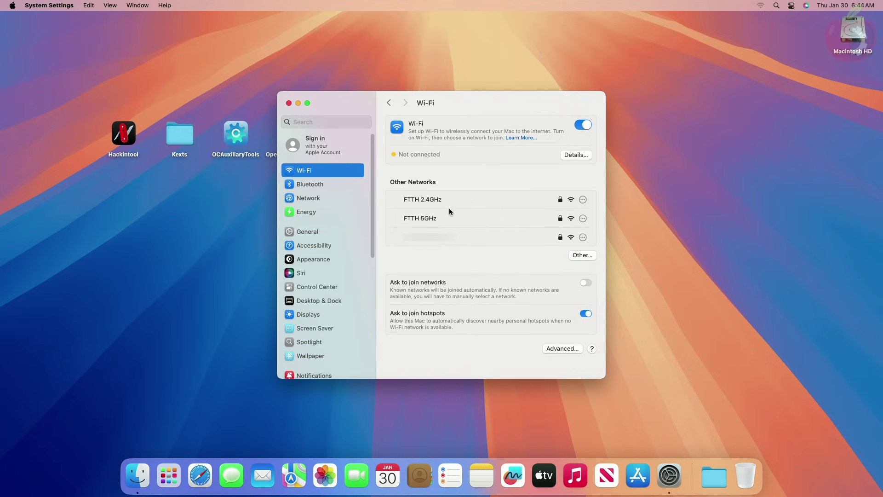
{"action": "mouse_move", "coordinate": [446, 218]}
{"action": "left_click", "coordinate": [537, 218]}
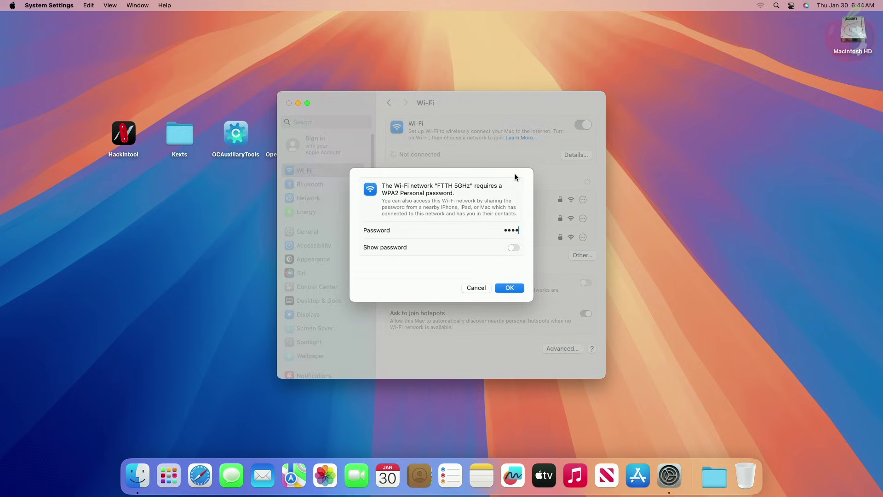
{"action": "type", "text": "••••••••••••••"}
{"action": "key", "text": "Return"}
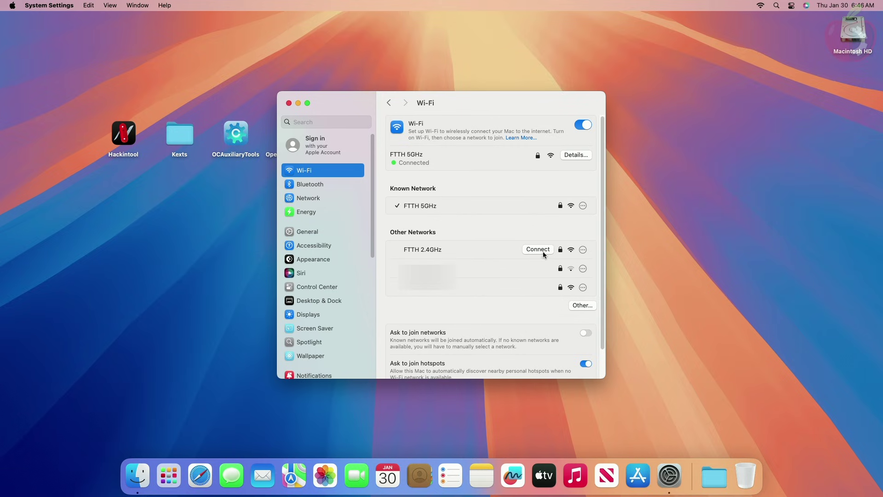
Join FTTH 2.4GHz, then switch networks via the menu-bar Wi-Fi menu, ending on FTTH 2.4GHz
{"action": "left_click", "coordinate": [538, 250]}
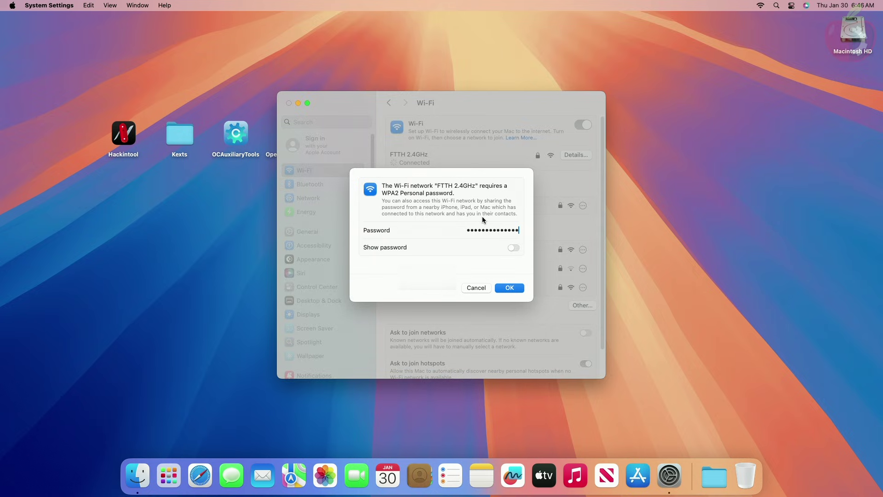
{"action": "key", "text": "Return"}
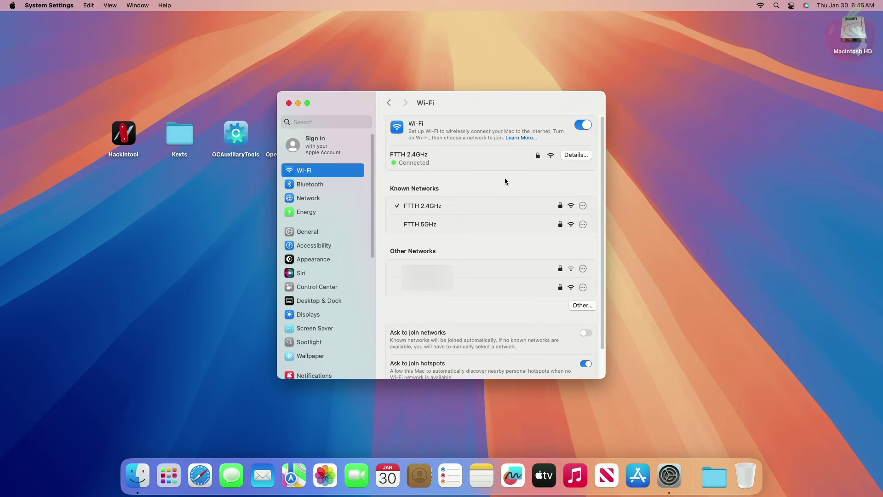
{"action": "left_click", "coordinate": [539, 224]}
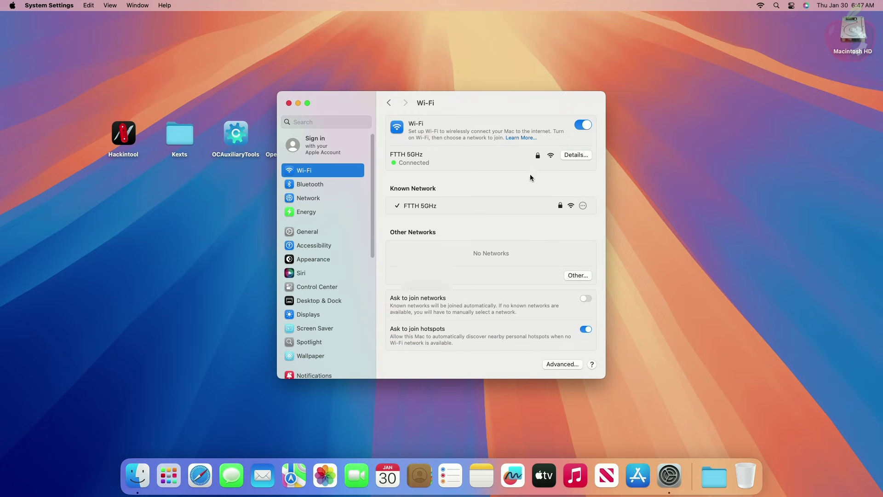
{"action": "left_click", "coordinate": [762, 7], "text": "alt"}
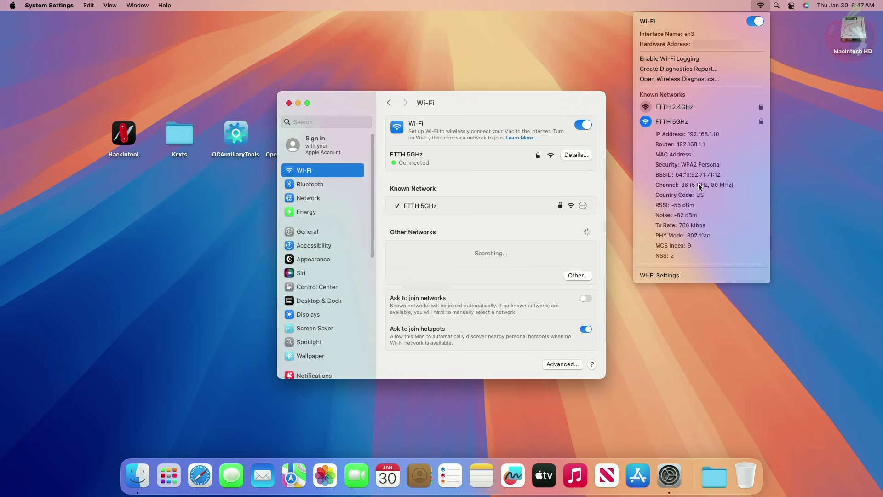
{"action": "left_click", "coordinate": [688, 106]}
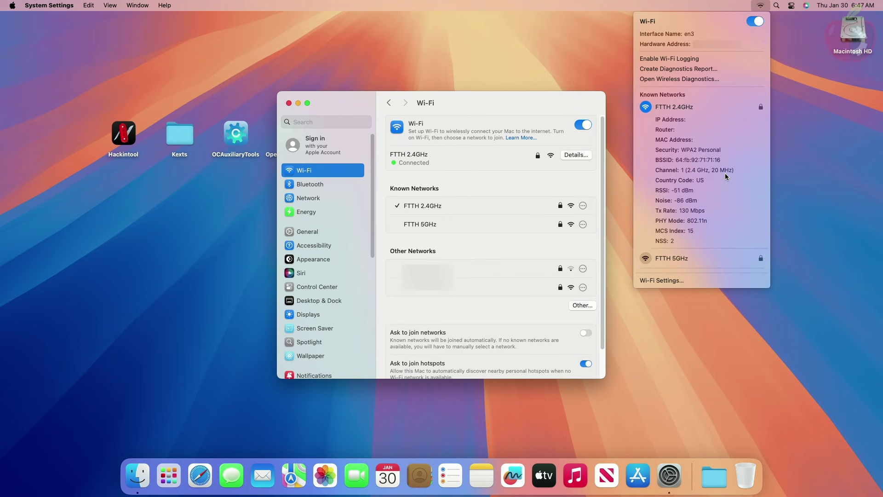
{"action": "left_click", "coordinate": [460, 237]}
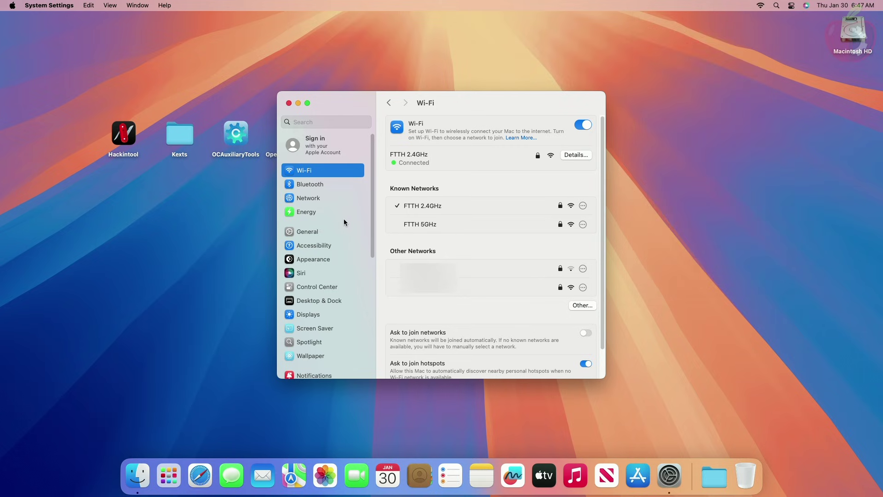
{"action": "left_click", "coordinate": [333, 187]}
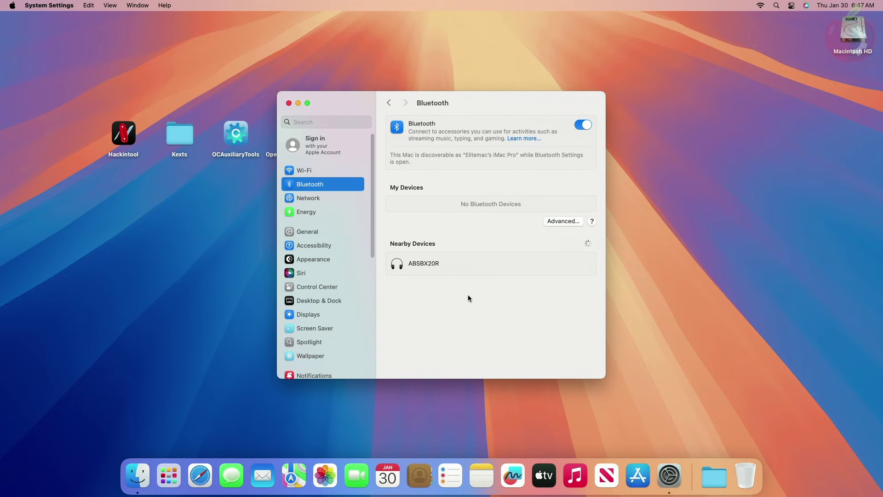
Connect the ABSBX20R Bluetooth headset (60% battery), then quit System Settings
{"action": "mouse_move", "coordinate": [431, 266]}
{"action": "left_click", "coordinate": [572, 266]}
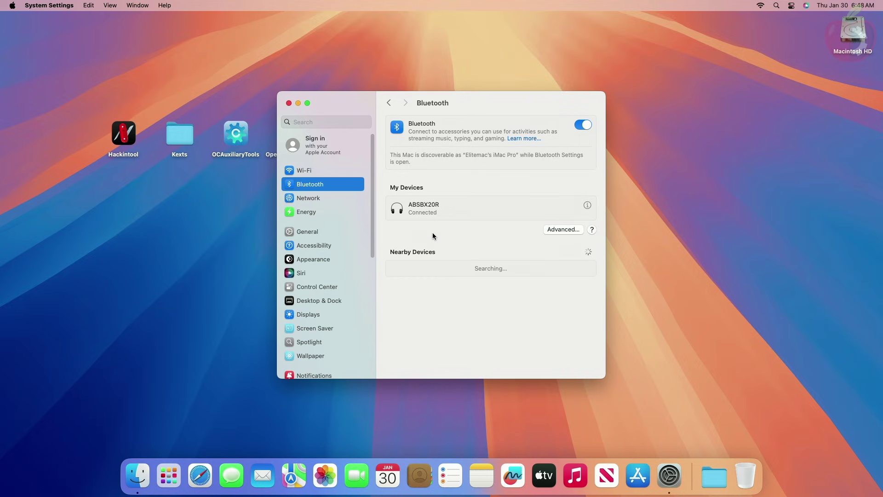
{"action": "mouse_move", "coordinate": [427, 211]}
{"action": "key", "text": "super+q"}
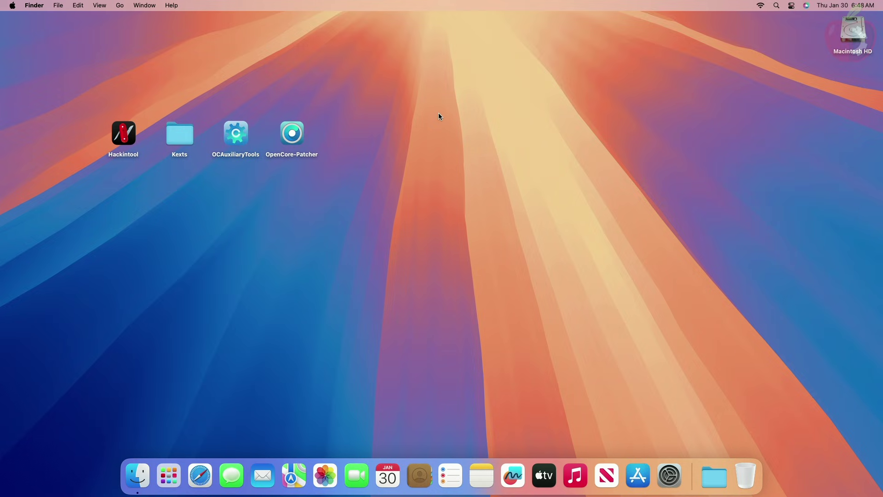
{"action": "key", "text": "super+space"}
{"action": "type", "text": "syst"}
{"action": "key", "text": "Return"}
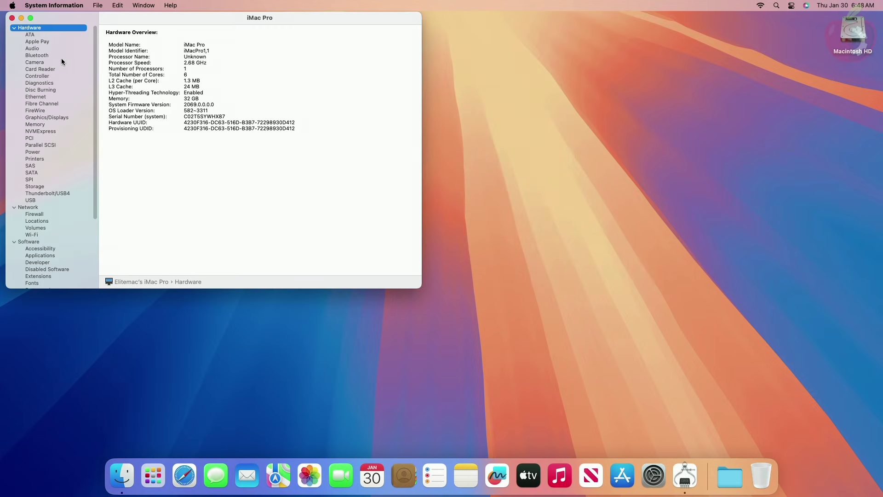
{"action": "left_click", "coordinate": [61, 57]}
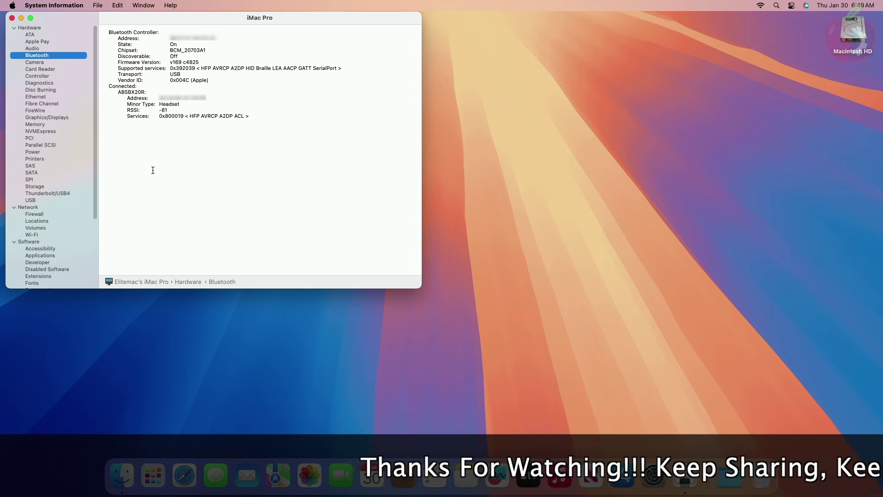
{"action": "left_click", "coordinate": [32, 234]}
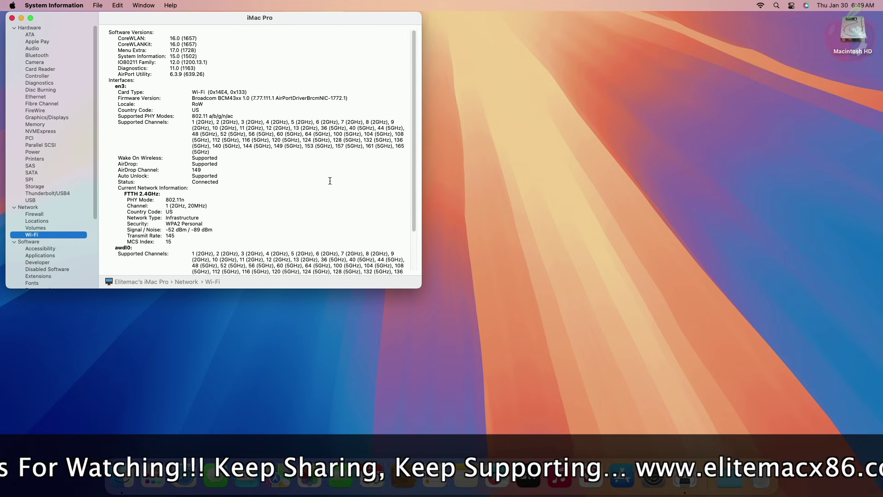
{"action": "left_click_drag", "start_coordinate": [413, 189], "coordinate": [420, 159]}
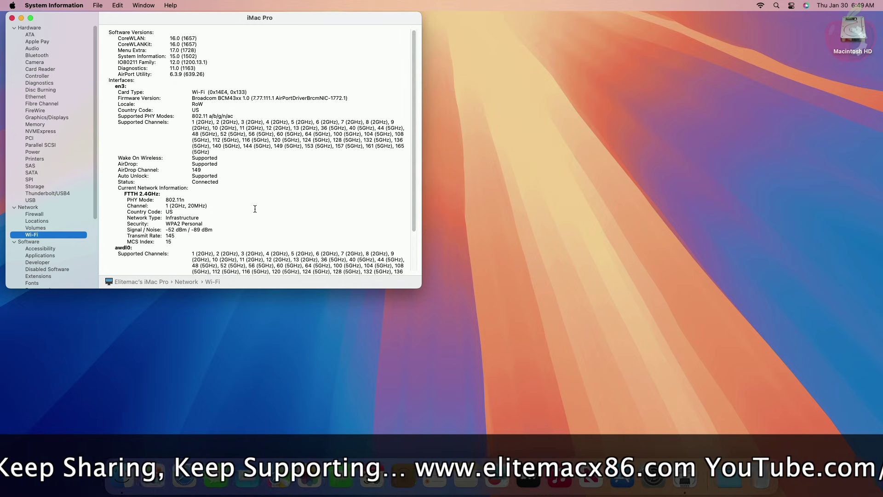
{"action": "key", "text": "super+q"}
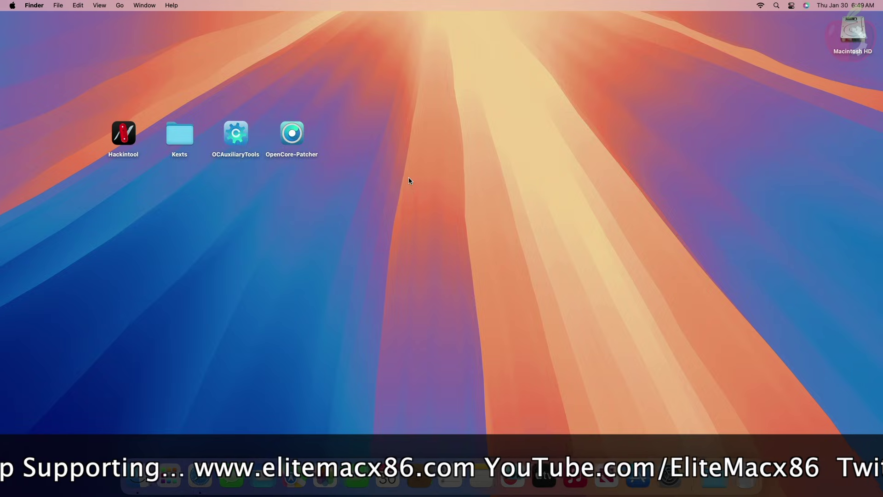
Search Google for 'speed test' and run its internet speed test, showing 70.5 Mbps download
{"action": "type", "text": "speed"}
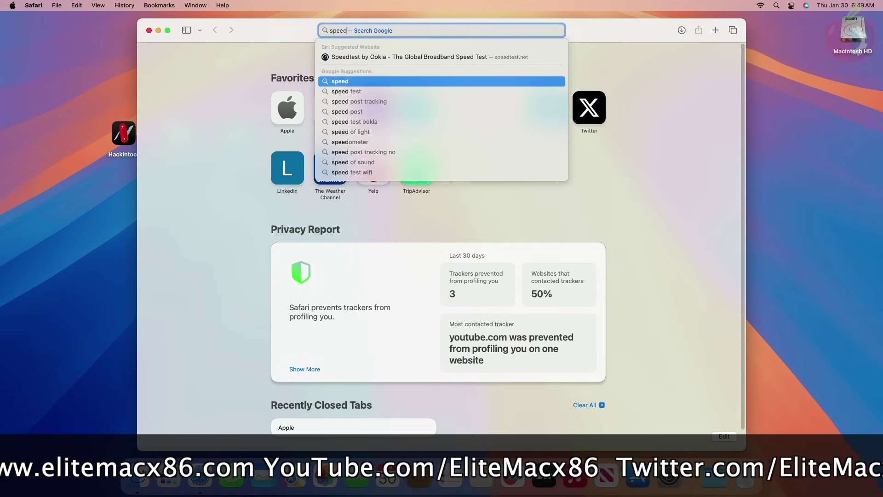
{"action": "type", "text": " test"}
{"action": "key", "text": "Return"}
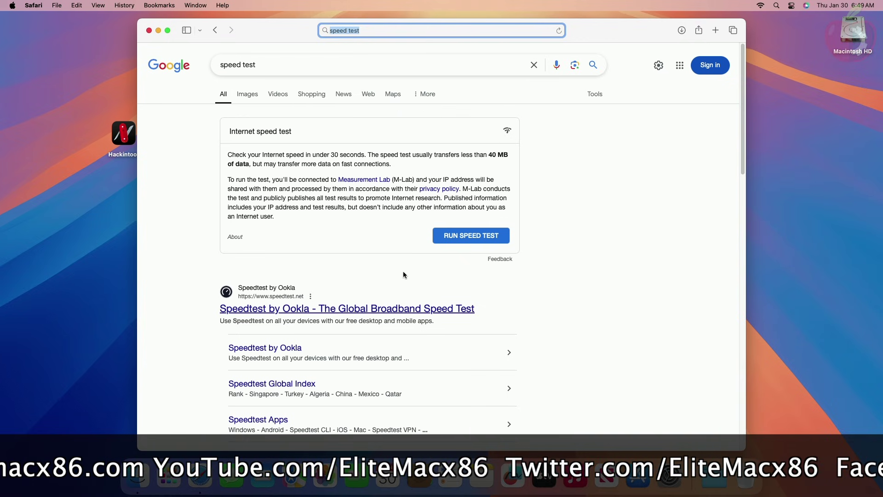
{"action": "left_click", "coordinate": [469, 235]}
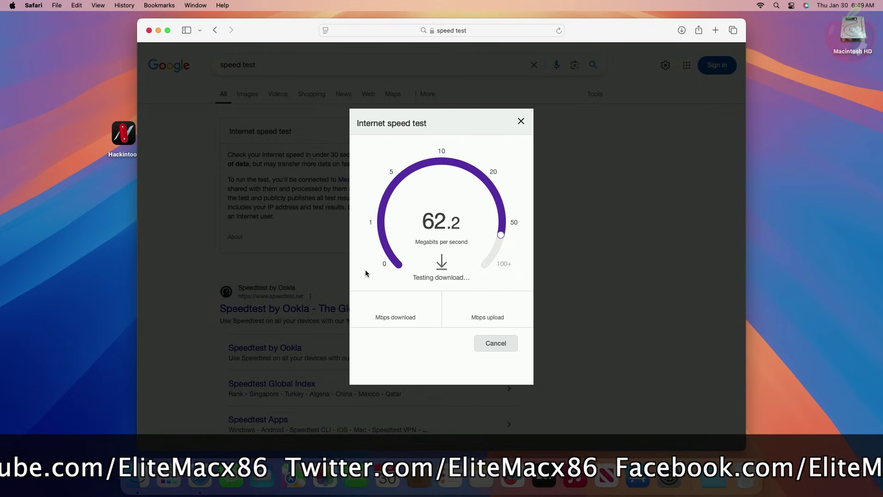
Switch Wi-Fi to FTTH 5GHz, rerun the speed test (180.8 Mbps down, 240.5 up), then hide Safari
{"action": "left_click", "coordinate": [761, 6], "text": "alt"}
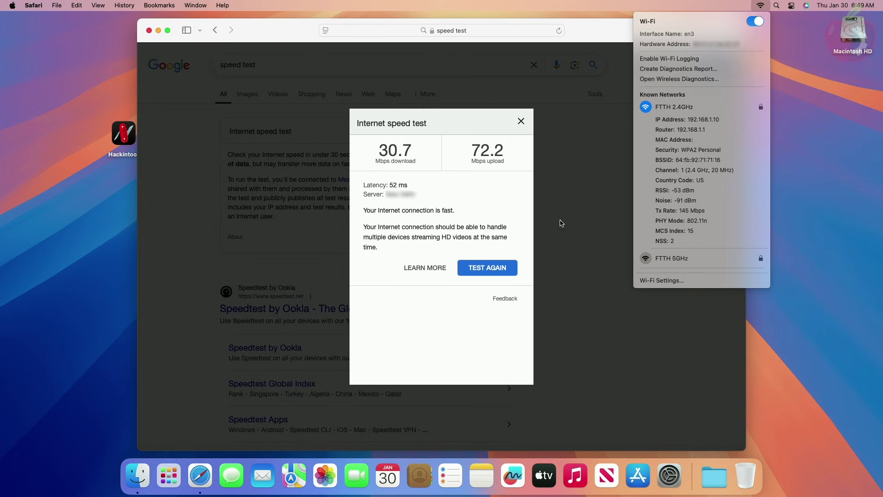
{"action": "left_click", "coordinate": [646, 259]}
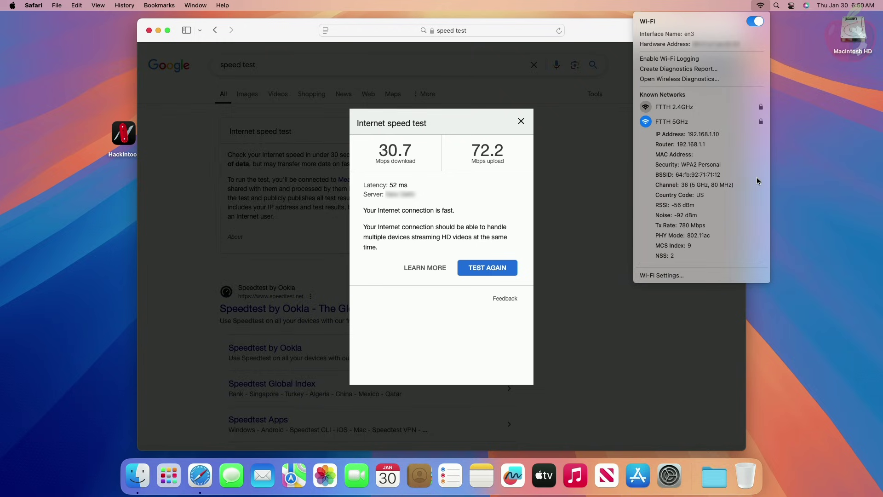
{"action": "left_click", "coordinate": [504, 269]}
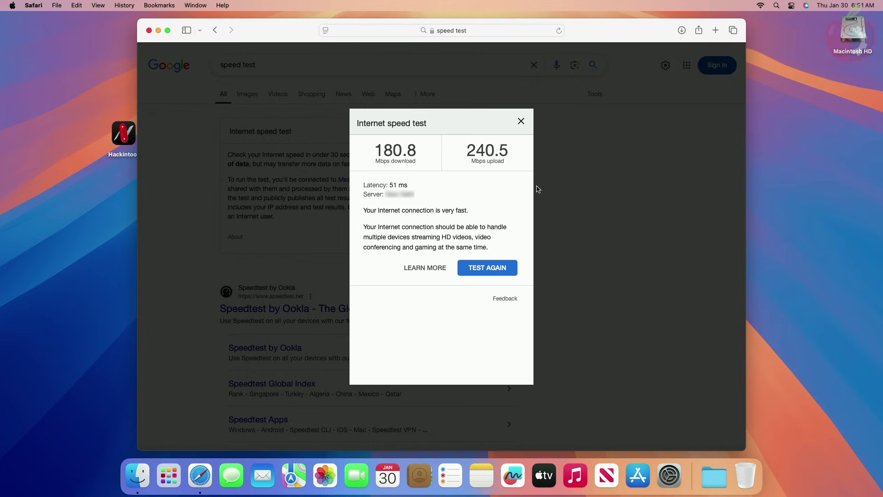
{"action": "left_click", "coordinate": [521, 121]}
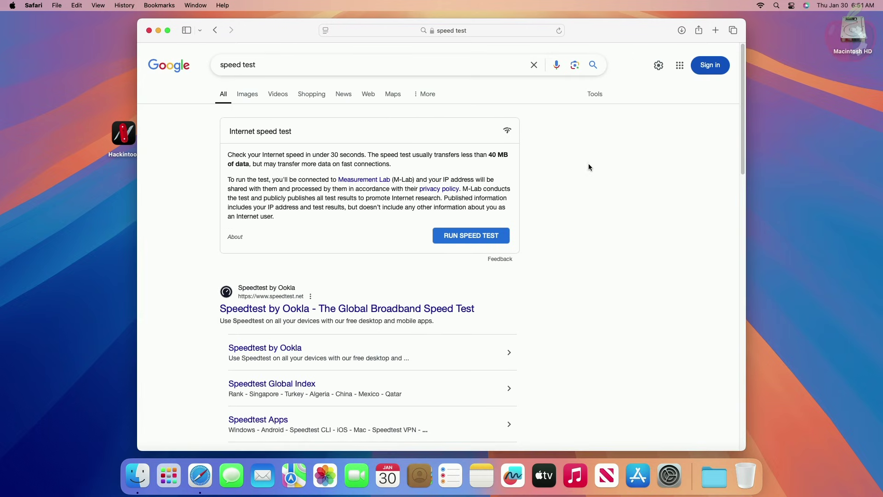
{"action": "key", "text": "super+h"}
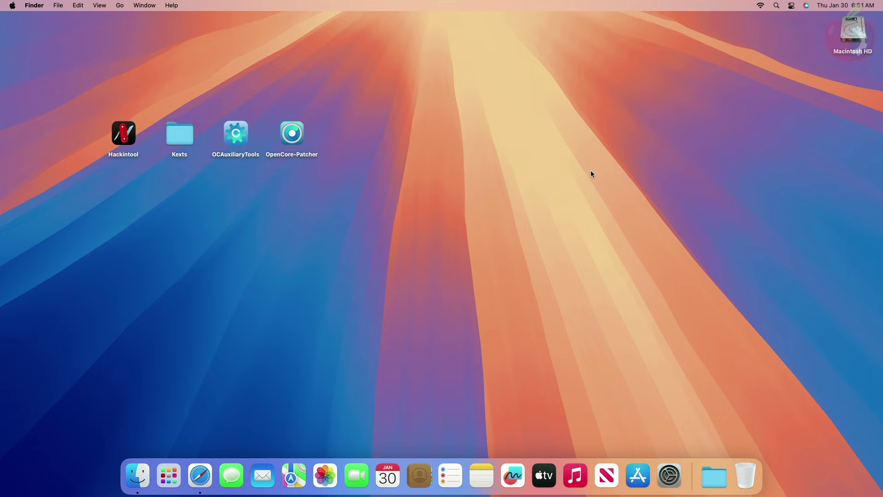